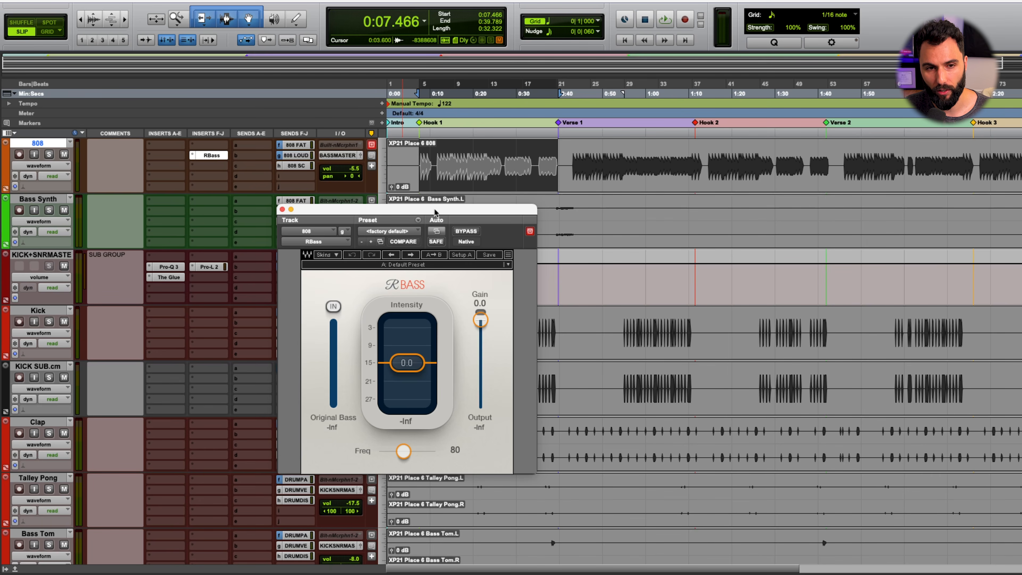
# Deactivate the RBass insert on the 808 track, play the selected section without it, and reactivate the plug-in
pyautogui.click(210, 157)
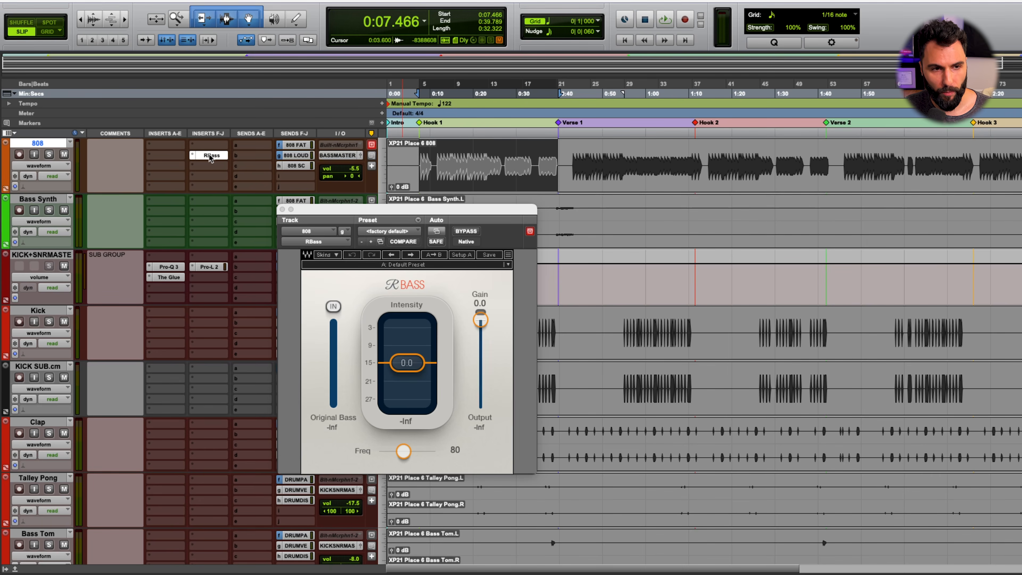
pyautogui.keyDown('ctrl'); pyautogui.keyDown('super'); pyautogui.click(209, 157); pyautogui.keyUp('super'); pyautogui.keyUp('ctrl')
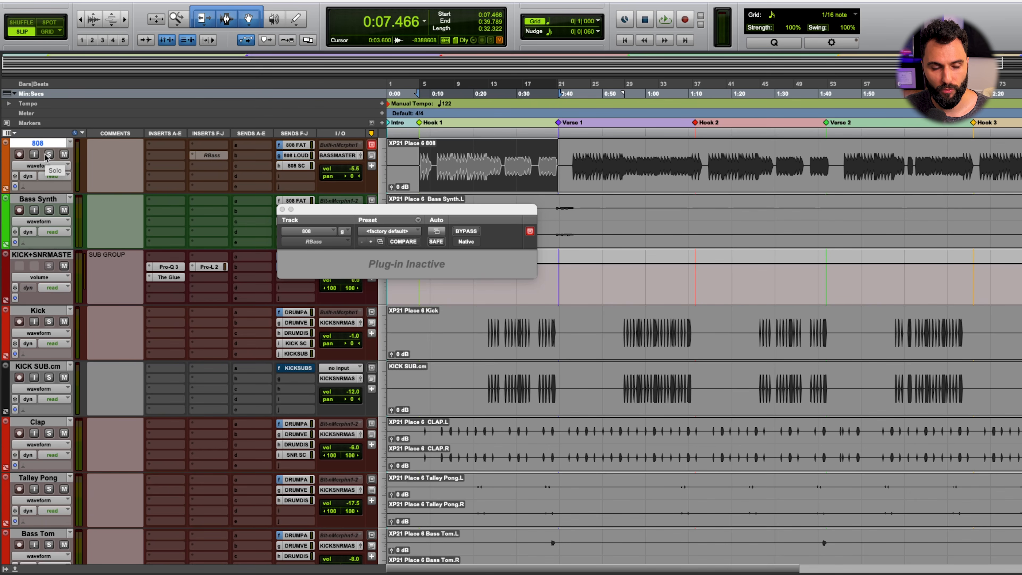
pyautogui.press('space')
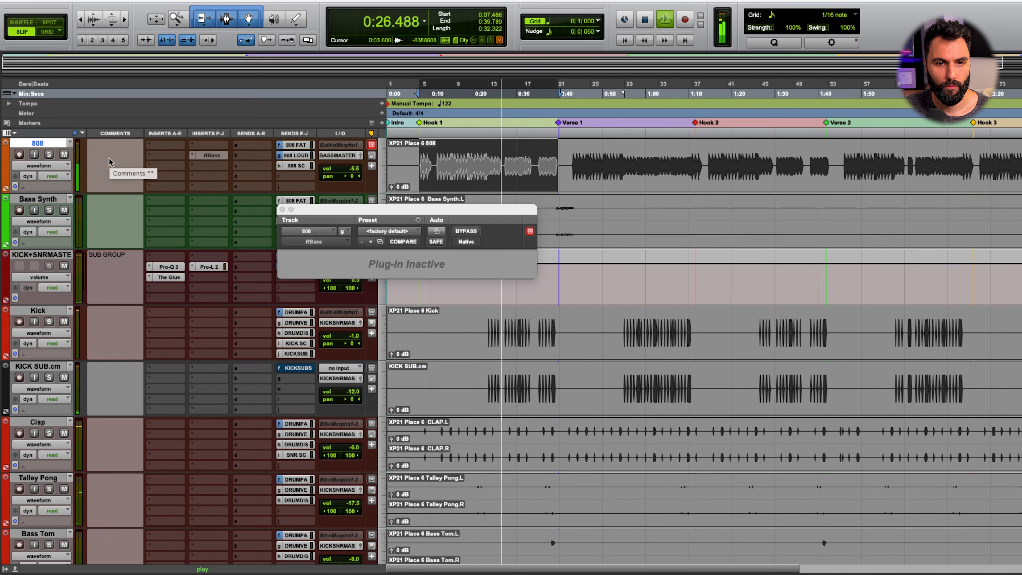
pyautogui.press('space')
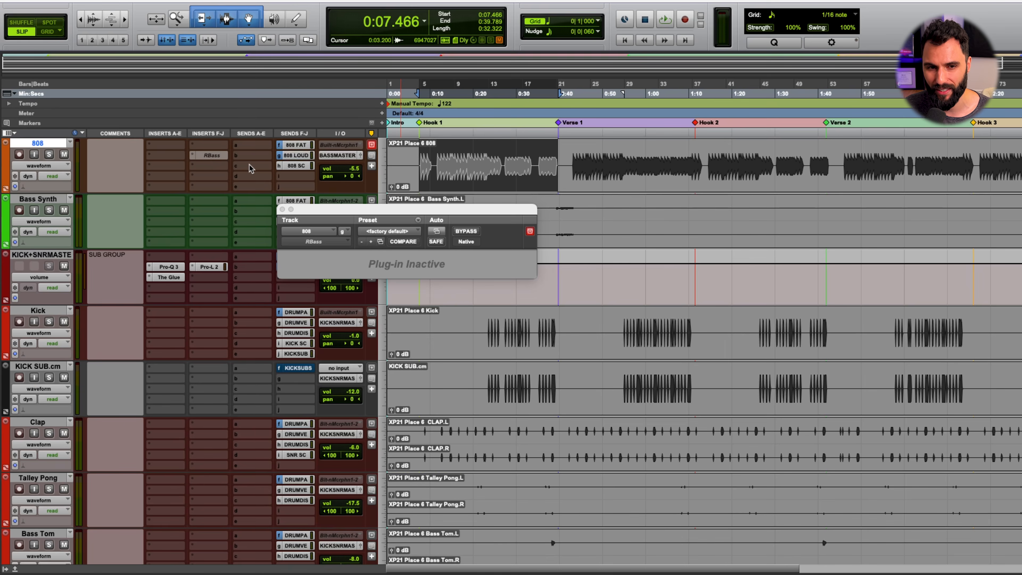
pyautogui.keyDown('ctrl'); pyautogui.keyDown('super'); pyautogui.click(213, 155); pyautogui.keyUp('super'); pyautogui.keyUp('ctrl')
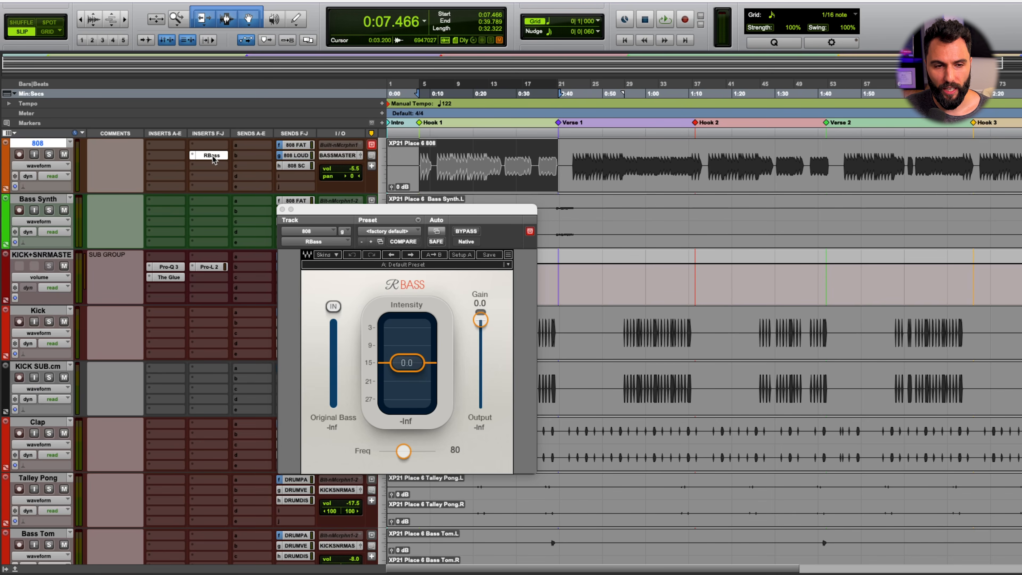
pyautogui.click(364, 216)
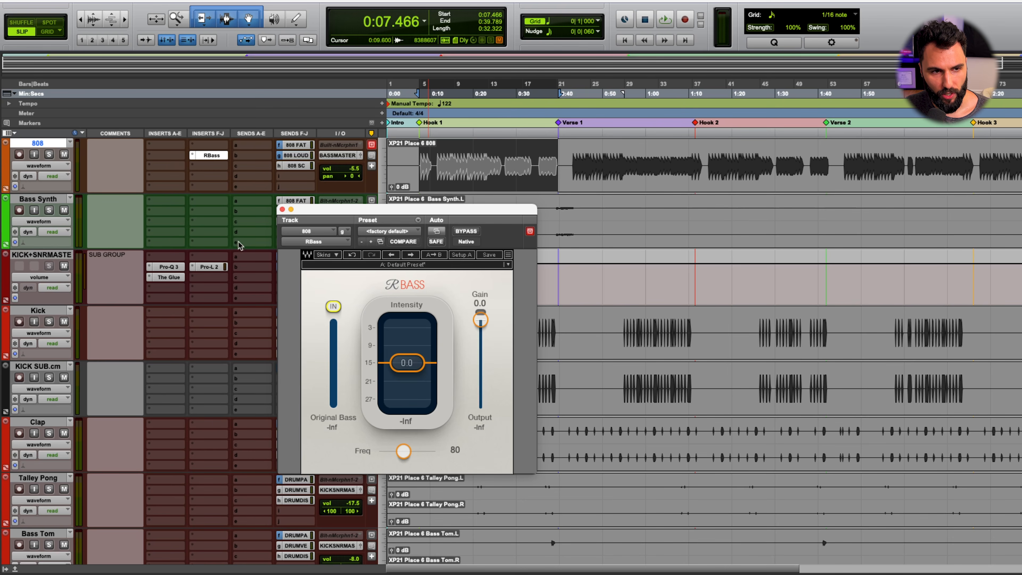
# Insert the mono F6-RTA plug-in on the 808 track ahead of RBass and move its window clear
pyautogui.click(160, 161)
pyautogui.click(180, 110)
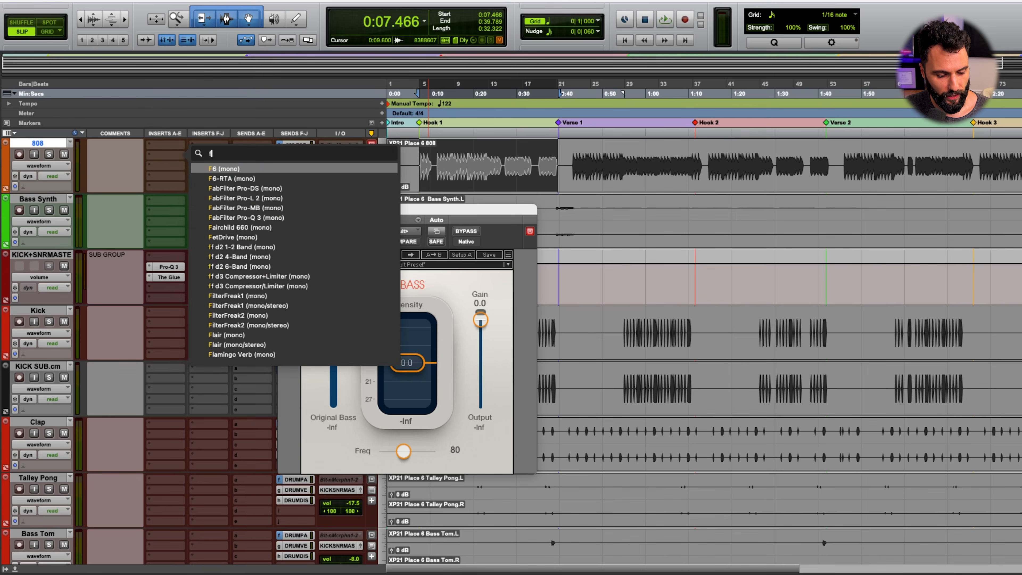
pyautogui.write('f6')
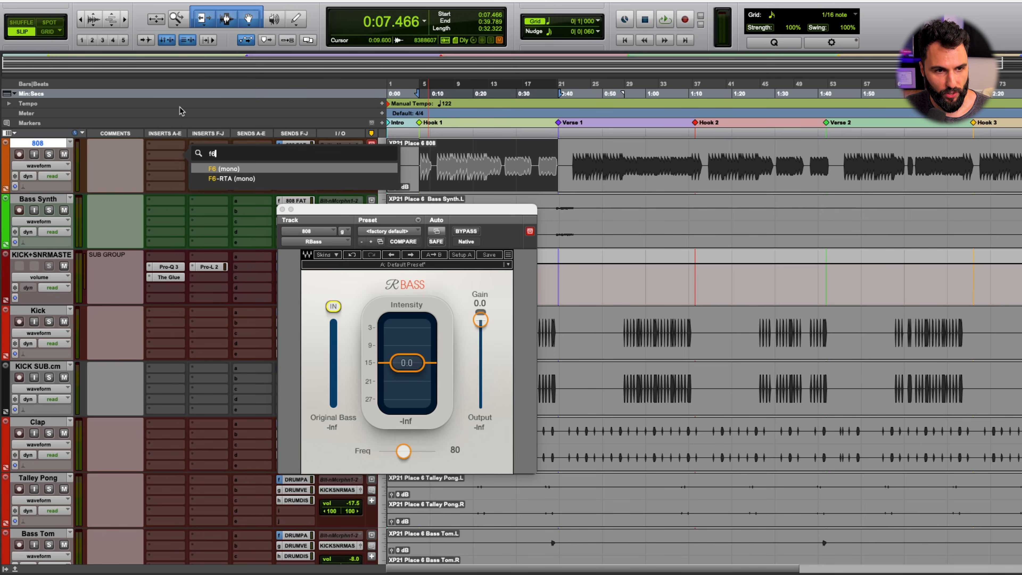
pyautogui.click(231, 179)
pyautogui.moveTo(363, 207); pyautogui.dragTo(329, 143)
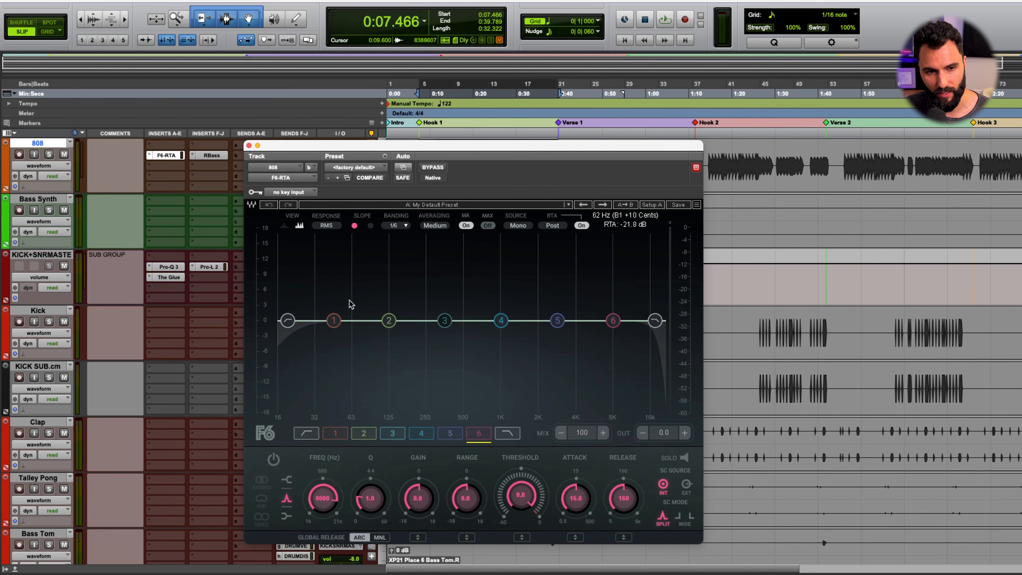
# Solo the 808 track and set F6-RTA band 1 to 32 Hz while examining its low-end spectrum during playback
pyautogui.click(49, 155)
pyautogui.press('space')
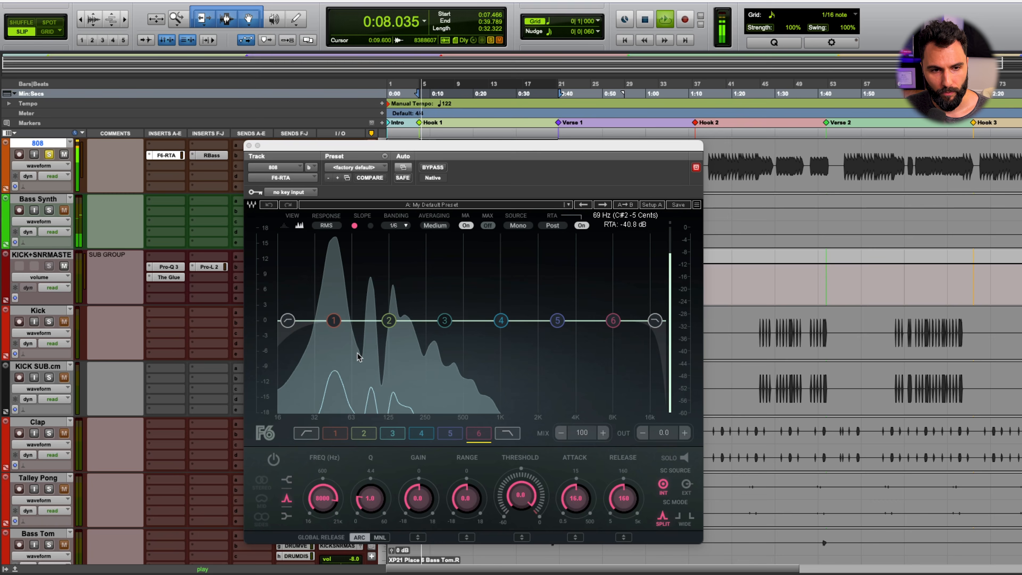
pyautogui.click(334, 320)
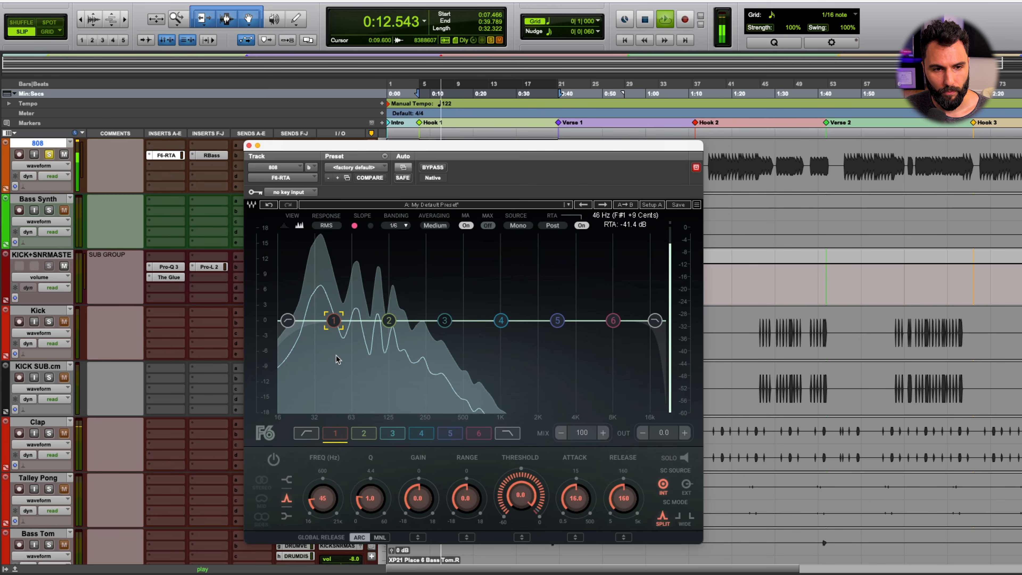
pyautogui.moveTo(321, 498); pyautogui.dragTo(321, 505)
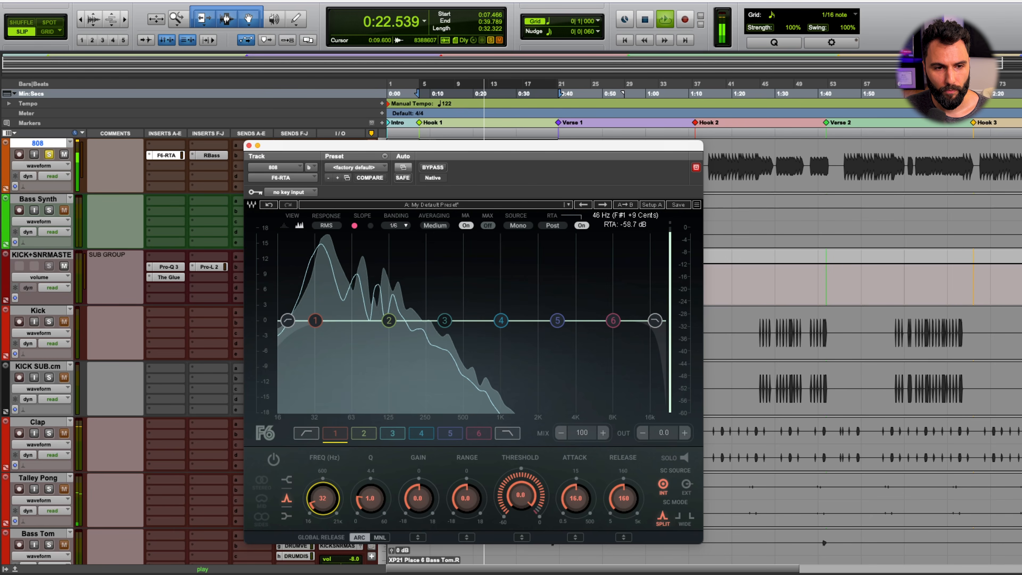
pyautogui.press('space')
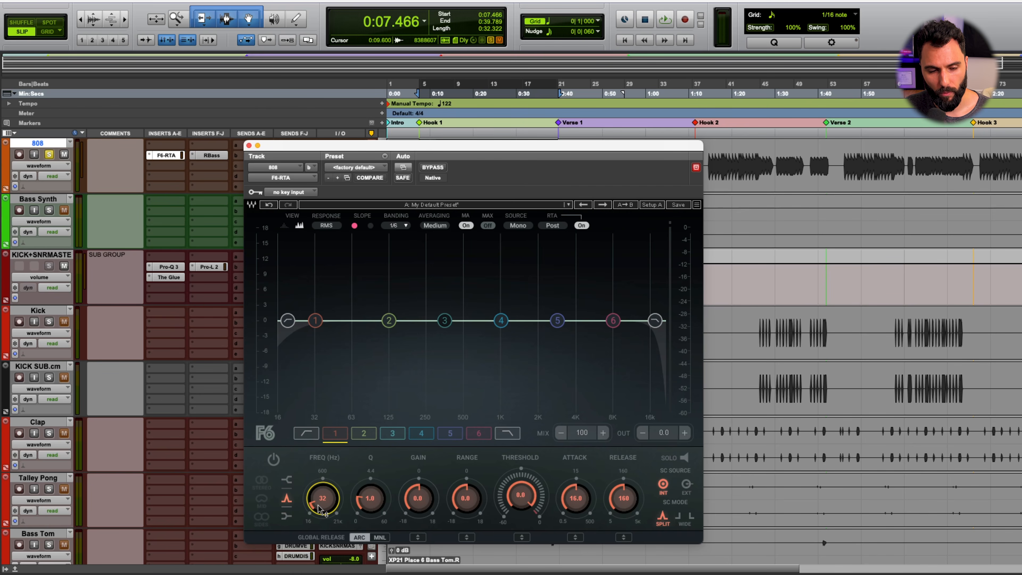
# Deactivate the F6-RTA insert on the 808 track and set the RBass frequency to 37
pyautogui.keyDown('ctrl'); pyautogui.keyDown('super'); pyautogui.click(174, 157); pyautogui.keyUp('super'); pyautogui.keyUp('ctrl')
pyautogui.click(208, 156)
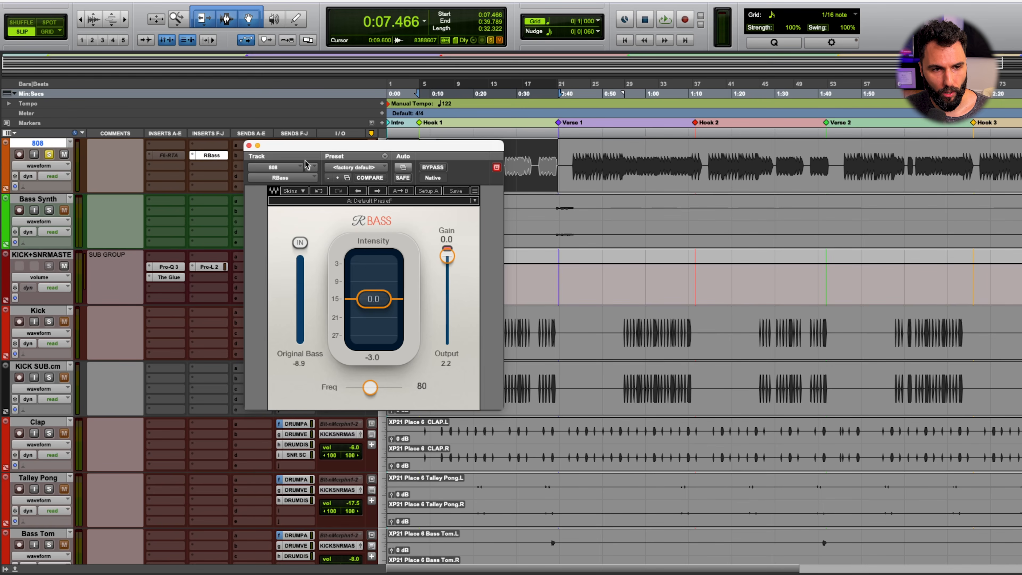
pyautogui.moveTo(305, 145); pyautogui.dragTo(300, 150)
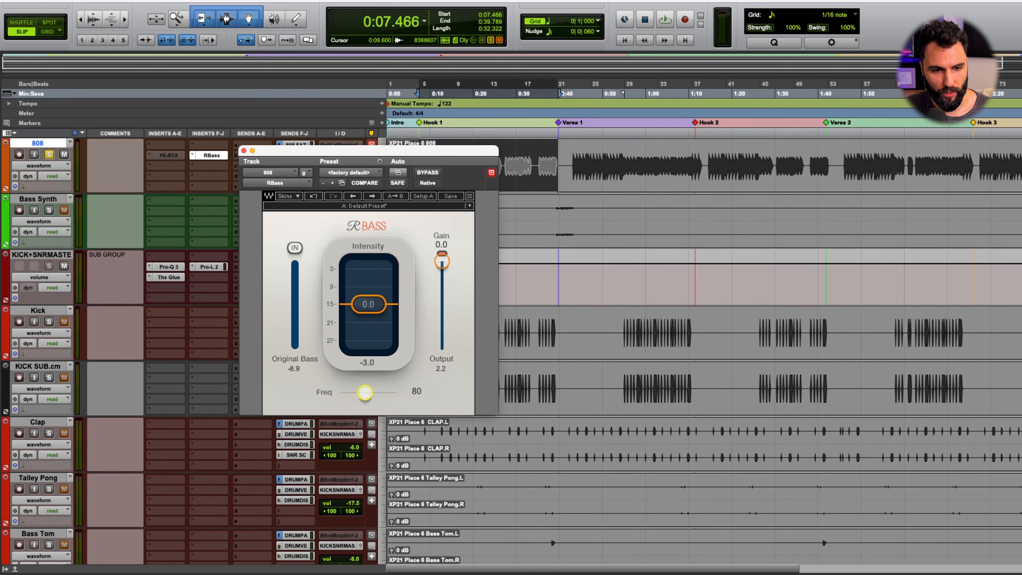
pyautogui.click(414, 391)
pyautogui.write('37')
pyautogui.press('Return')
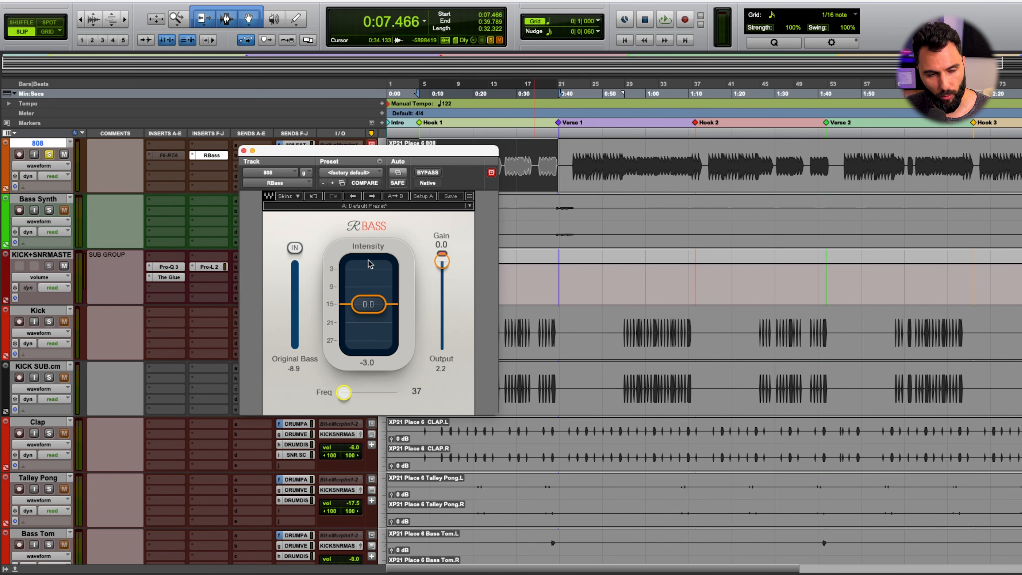
# Play the soloed 808 and compare its sound with RBass active and bypassed
pyautogui.press('space')
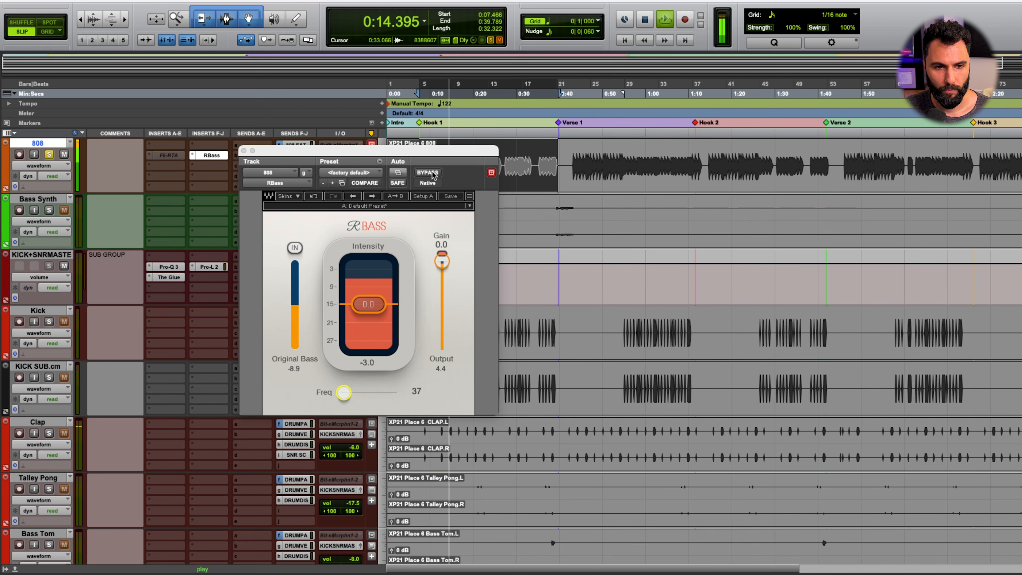
pyautogui.click(427, 173)
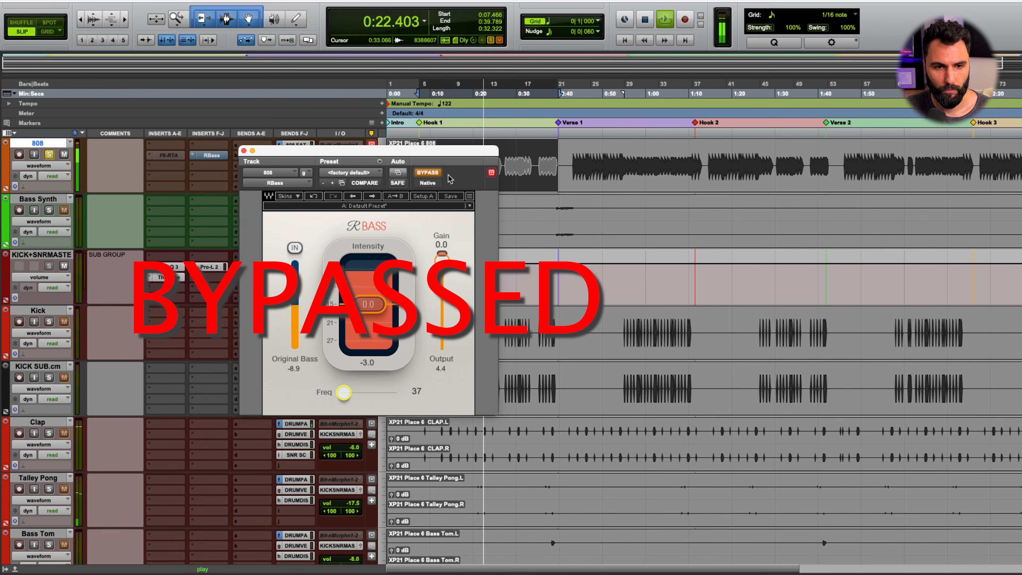
pyautogui.click(438, 173)
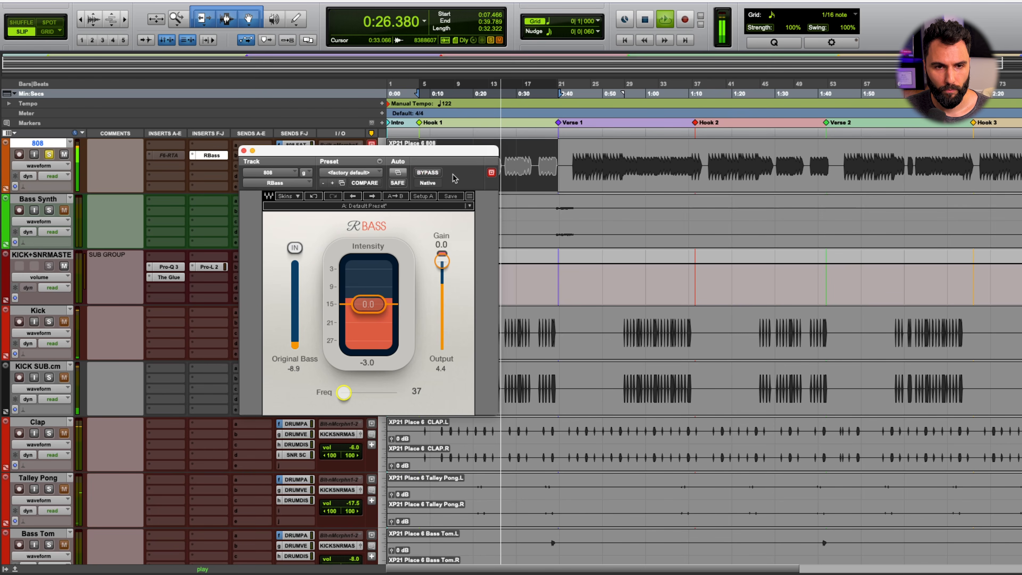
pyautogui.press('space')
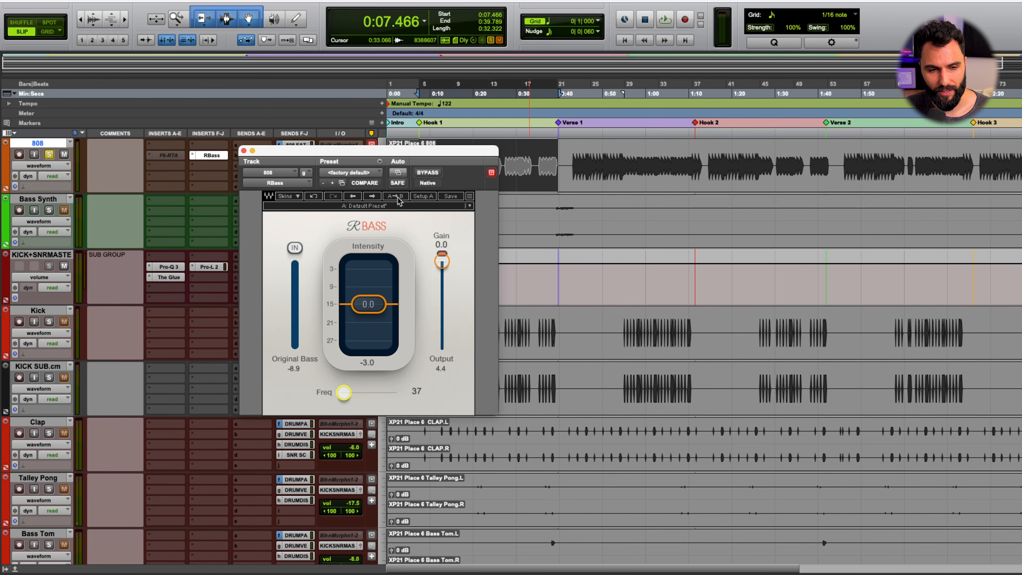
# Try RBass intensity settings of -1.2, 9.7 and -15.8
pyautogui.moveTo(375, 310)
pyautogui.mouseDown()
pyautogui.moveTo(375, 343)
pyautogui.moveTo(375, 312)
pyautogui.mouseUp()
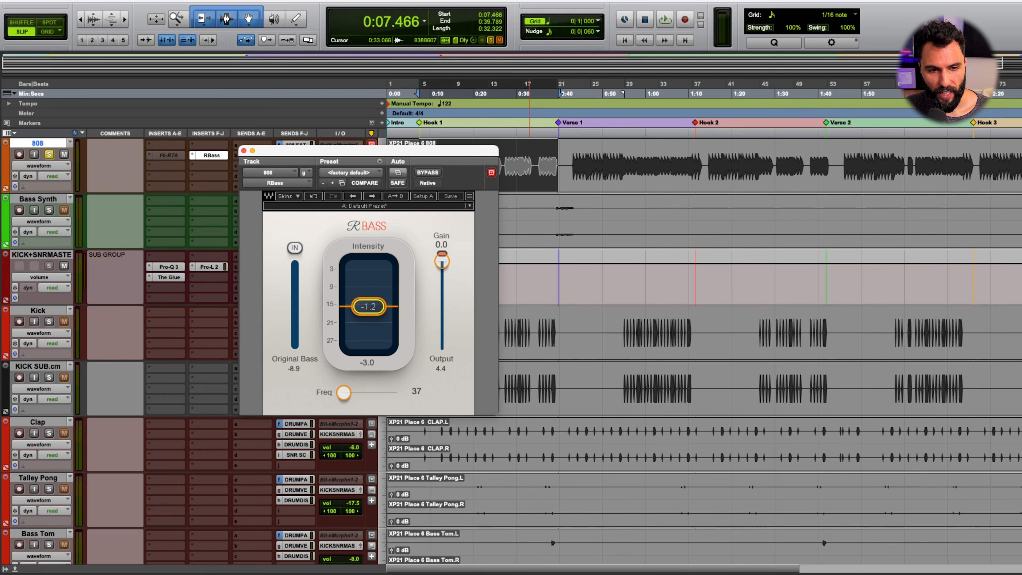
pyautogui.moveTo(368, 307); pyautogui.dragTo(368, 287)
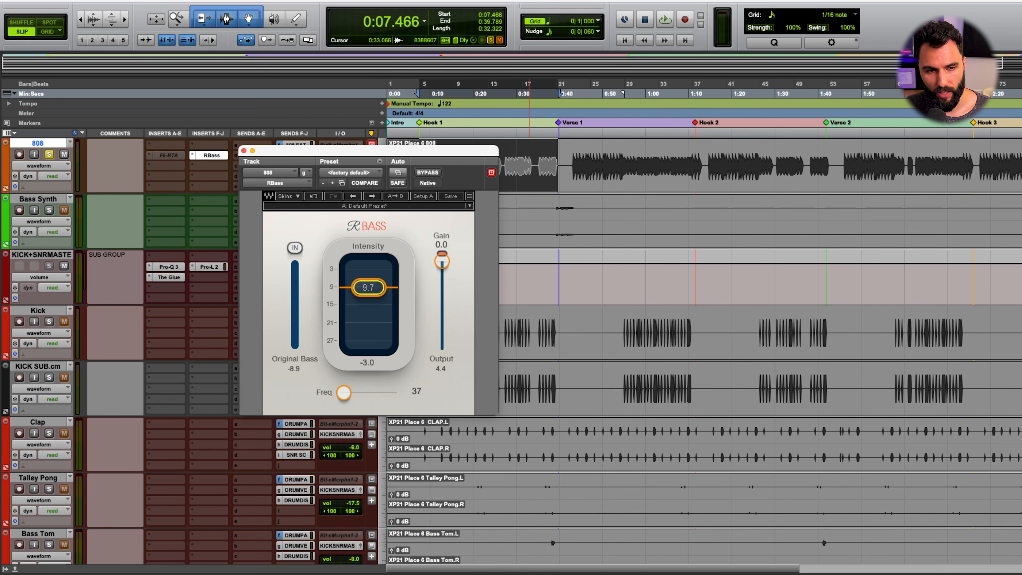
pyautogui.moveTo(368, 325)
pyautogui.mouseDown()
pyautogui.moveTo(369, 348)
pyautogui.moveTo(368, 330)
pyautogui.mouseUp()
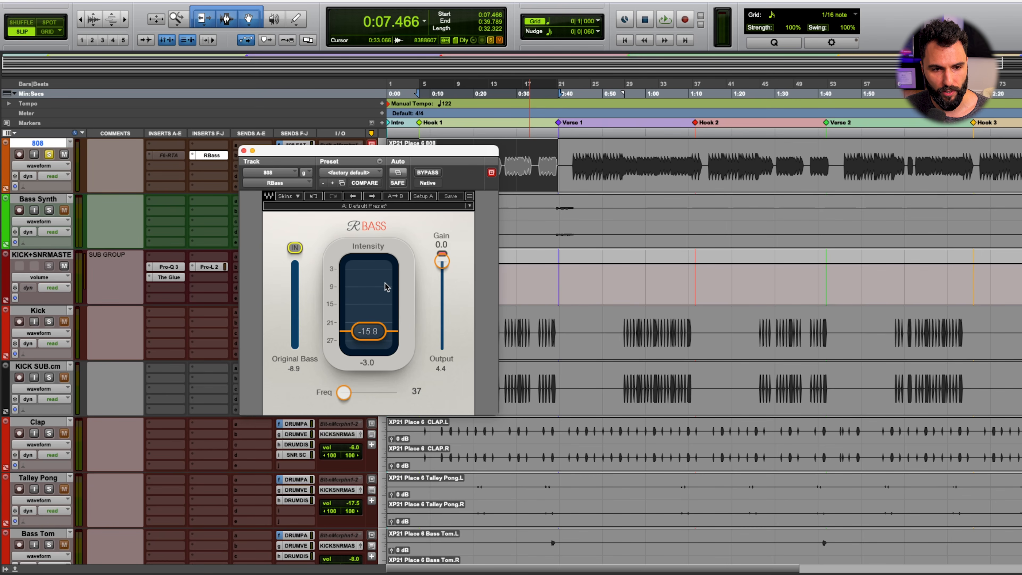
# Set the RBass intensity to -5.0, refine it to -4.5, and compare the processed and bypassed 808 during playback
pyautogui.moveTo(368, 332)
pyautogui.mouseDown()
pyautogui.moveTo(368, 346)
pyautogui.moveTo(367, 313)
pyautogui.mouseUp()
pyautogui.press('space')
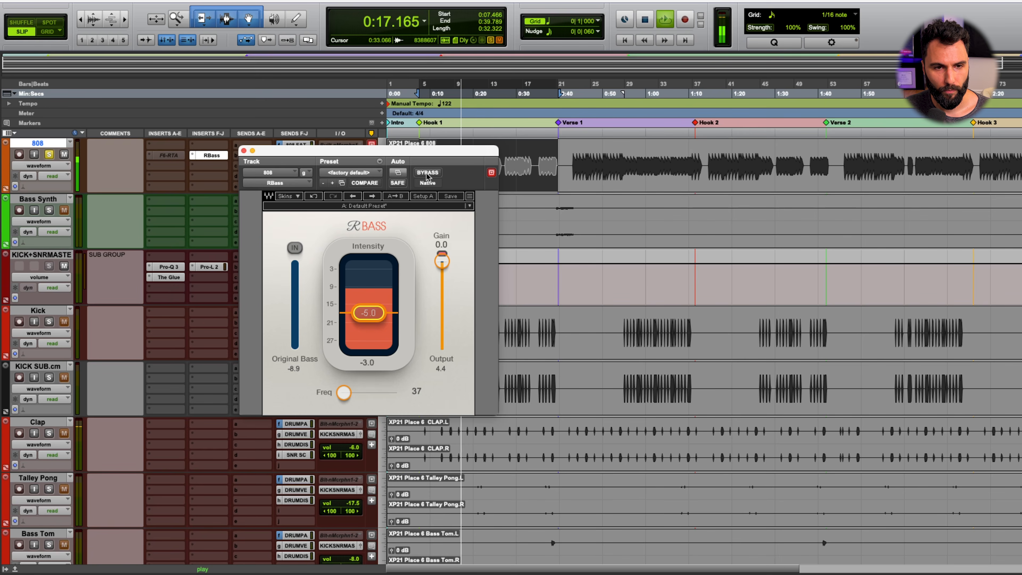
pyautogui.click(427, 174)
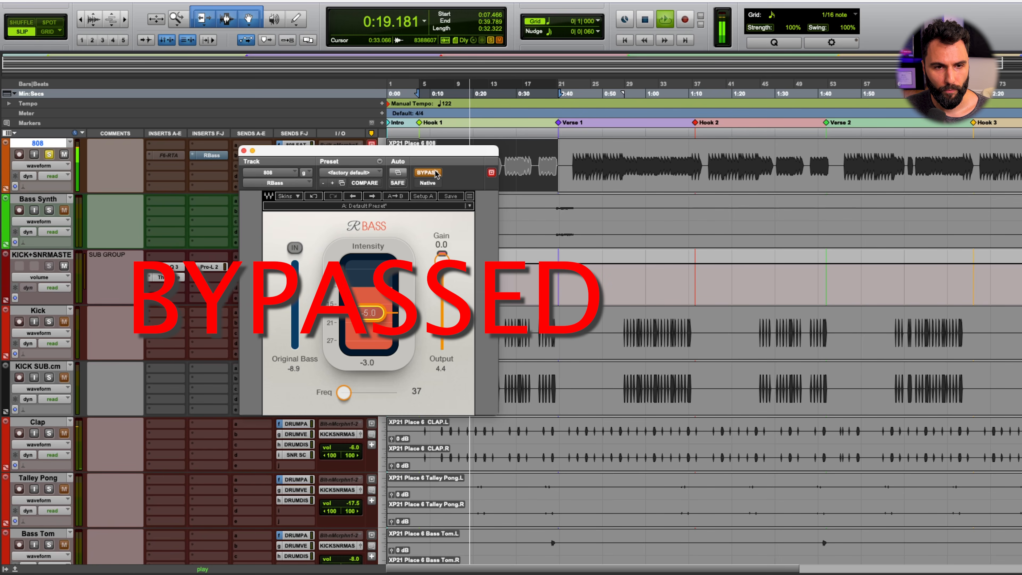
pyautogui.click(434, 174)
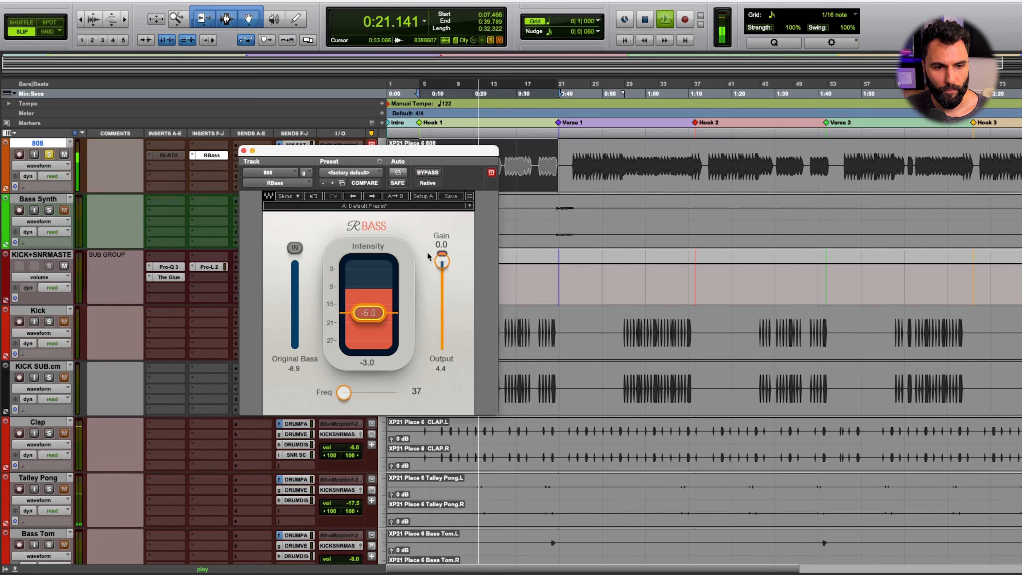
pyautogui.moveTo(371, 313); pyautogui.dragTo(371, 312)
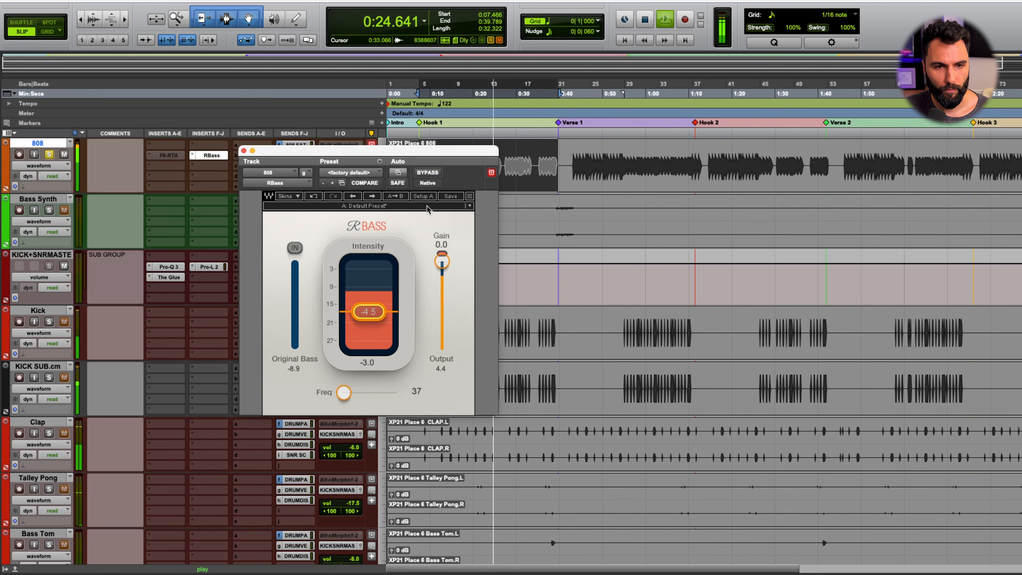
pyautogui.click(435, 172)
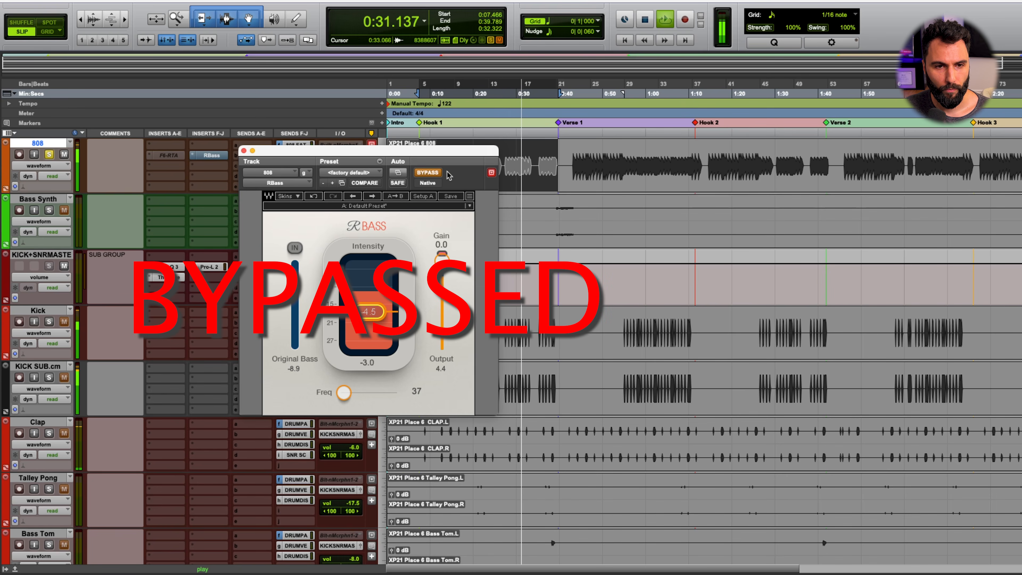
pyautogui.click(432, 173)
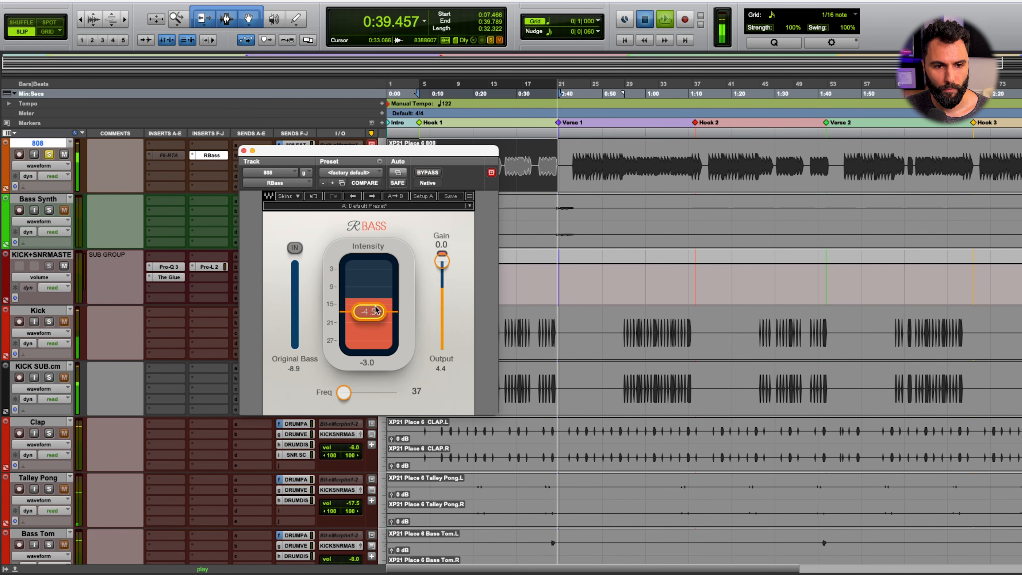
pyautogui.press('space')
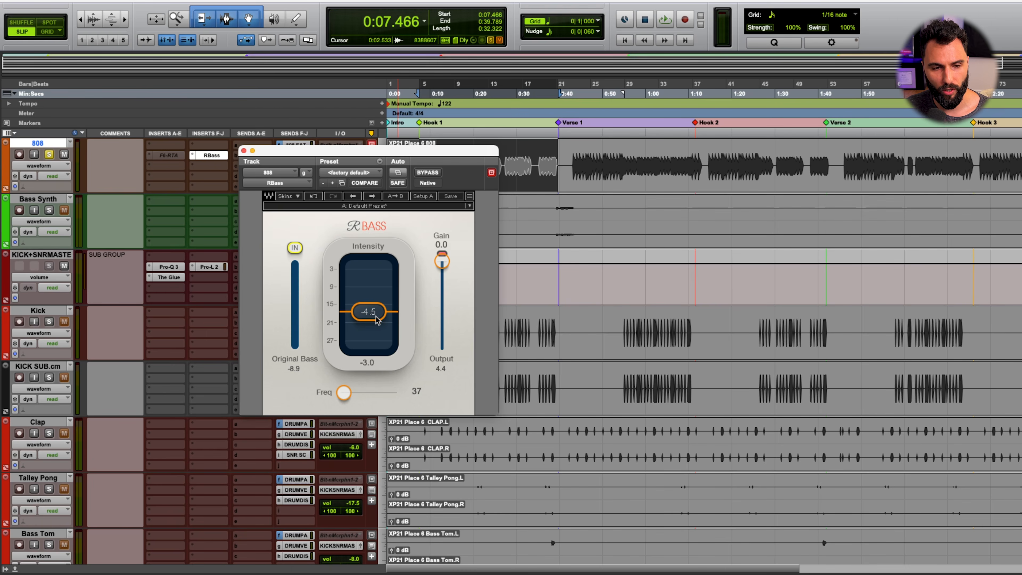
# Play the 808 and compare RBass with the original bass enabled and disabled, leaving the original bass enabled
pyautogui.click(294, 248)
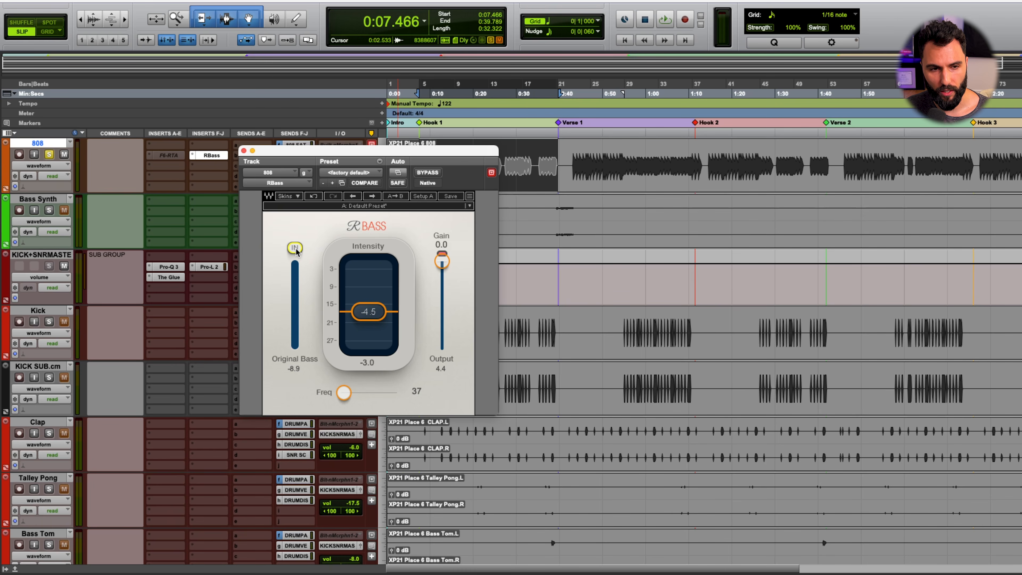
pyautogui.press('space')
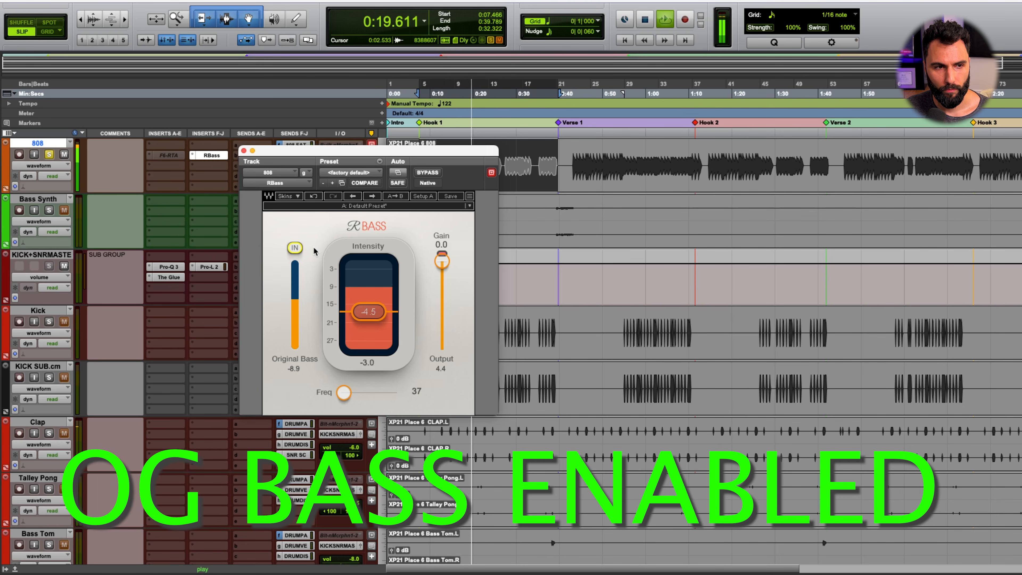
pyautogui.click(295, 248)
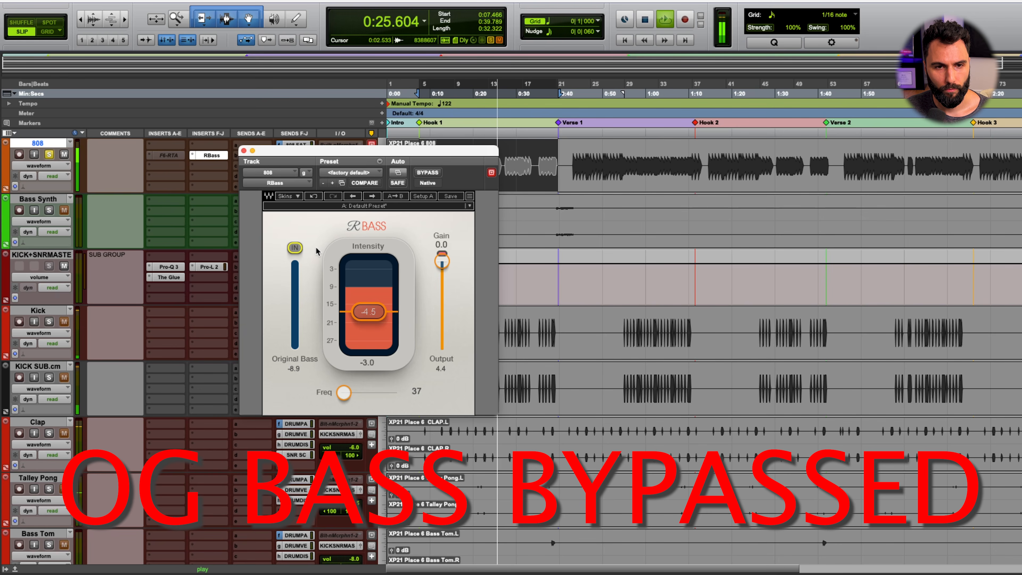
pyautogui.click(294, 248)
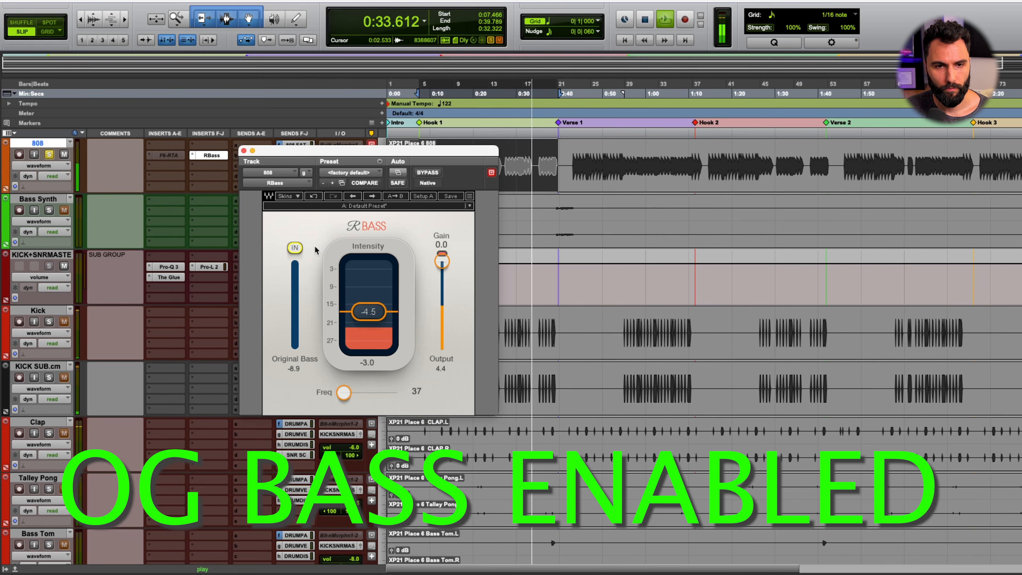
pyautogui.press('space')
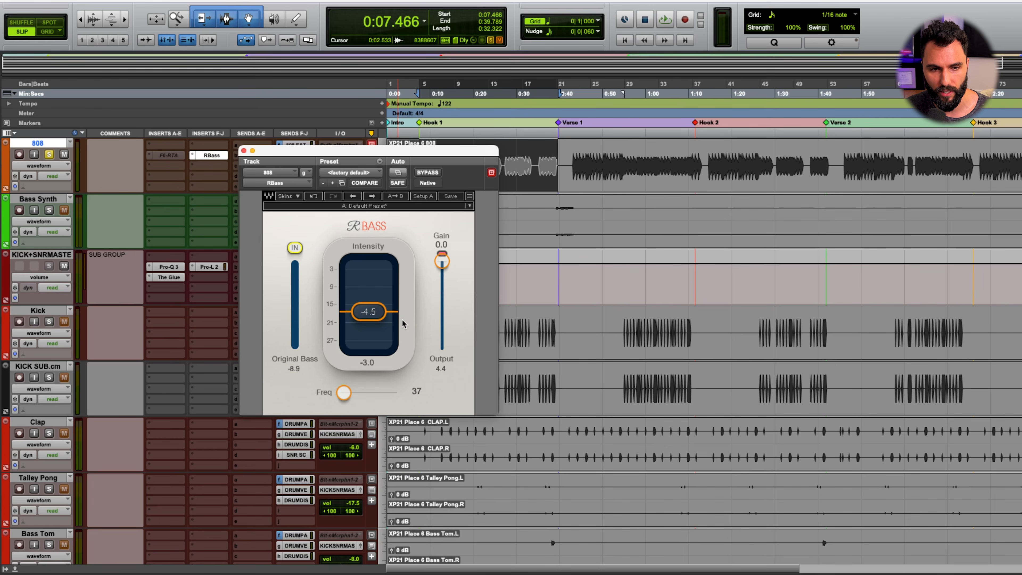
# Try RBass gain settings of -1.4, 0.0 and -2.0
pyautogui.moveTo(442, 261)
pyautogui.mouseDown()
pyautogui.moveTo(441, 314)
pyautogui.moveTo(442, 264)
pyautogui.mouseUp()
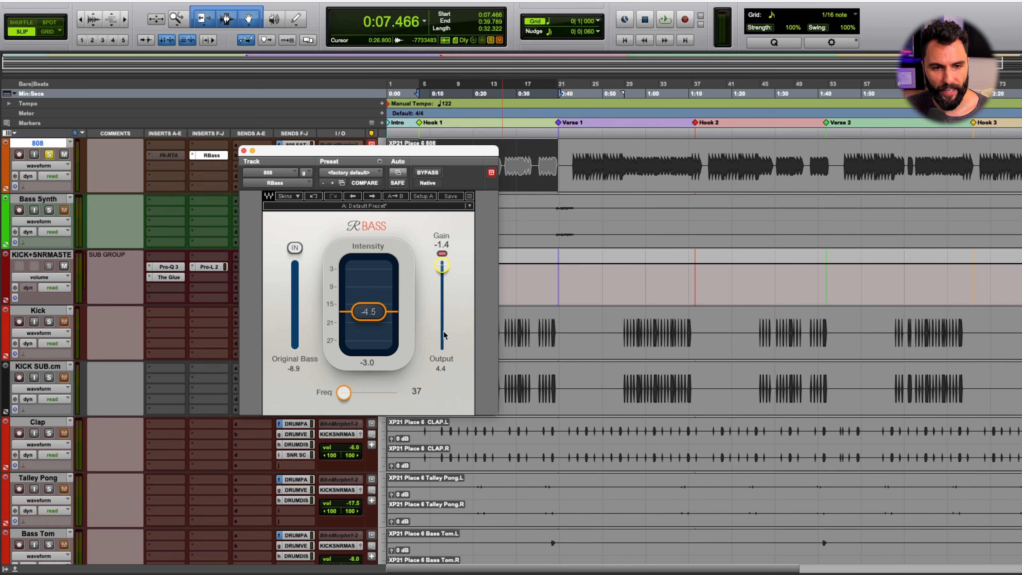
pyautogui.moveTo(441, 272)
pyautogui.mouseDown()
pyautogui.moveTo(442, 320)
pyautogui.moveTo(443, 264)
pyautogui.mouseUp()
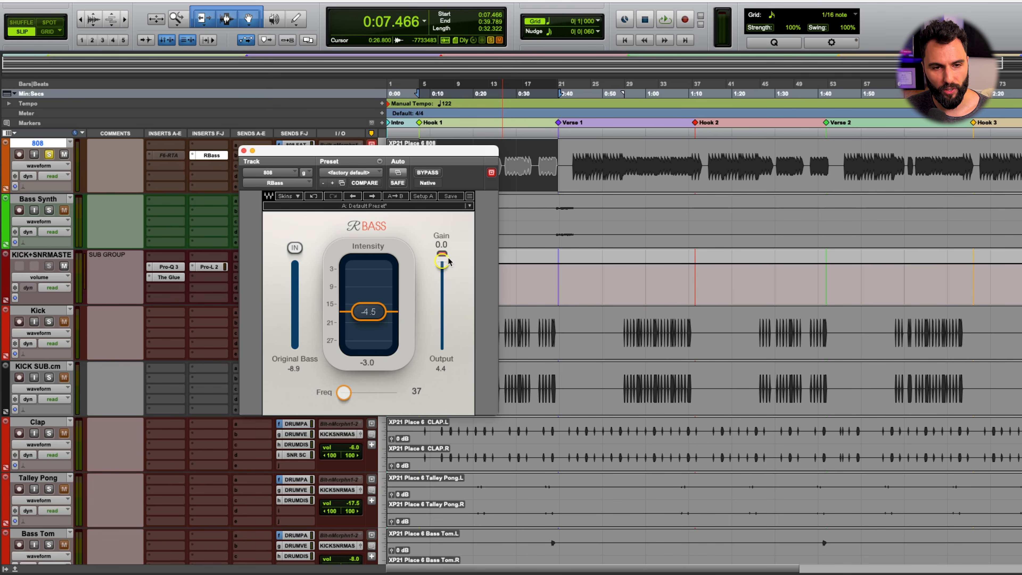
pyautogui.moveTo(442, 262); pyautogui.dragTo(442, 265)
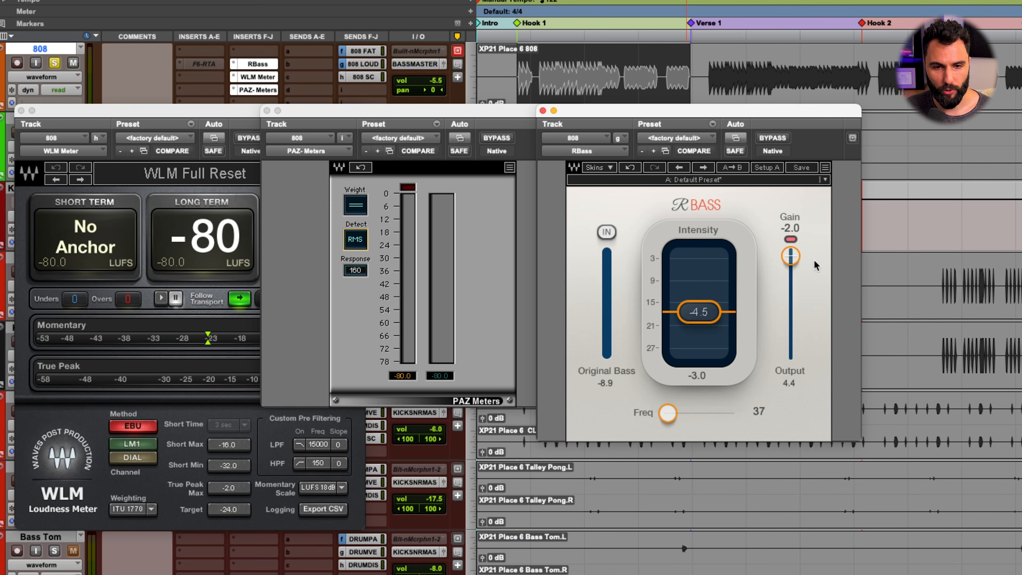
# Return the RBass gain to 0.0 and reset the PAZ peak readings to compare the 808's bypassed and processed levels during playback
pyautogui.moveTo(791, 256); pyautogui.dragTo(789, 249)
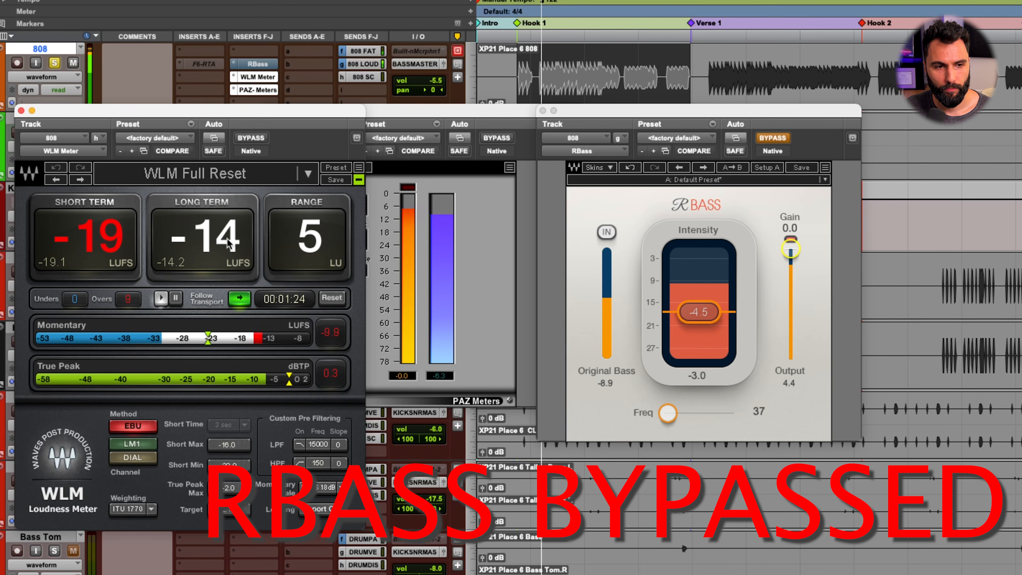
pyautogui.click(414, 379)
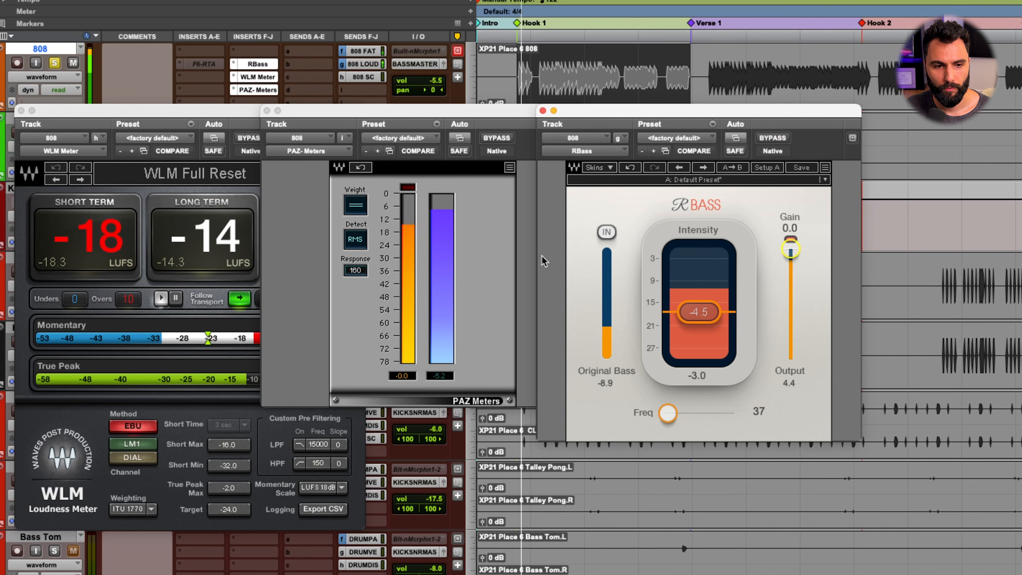
pyautogui.click(396, 385)
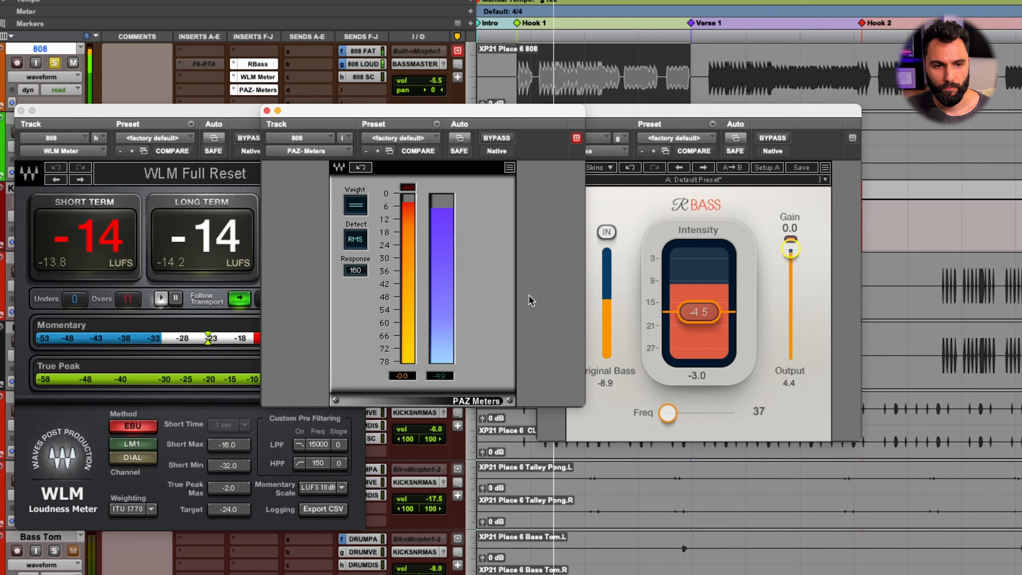
# Lower the RBass gain to -2.0 and refine it to -1.4 while checking the 808's level on the WLM and PAZ meters
pyautogui.moveTo(790, 249); pyautogui.dragTo(790, 256)
pyautogui.click(131, 236)
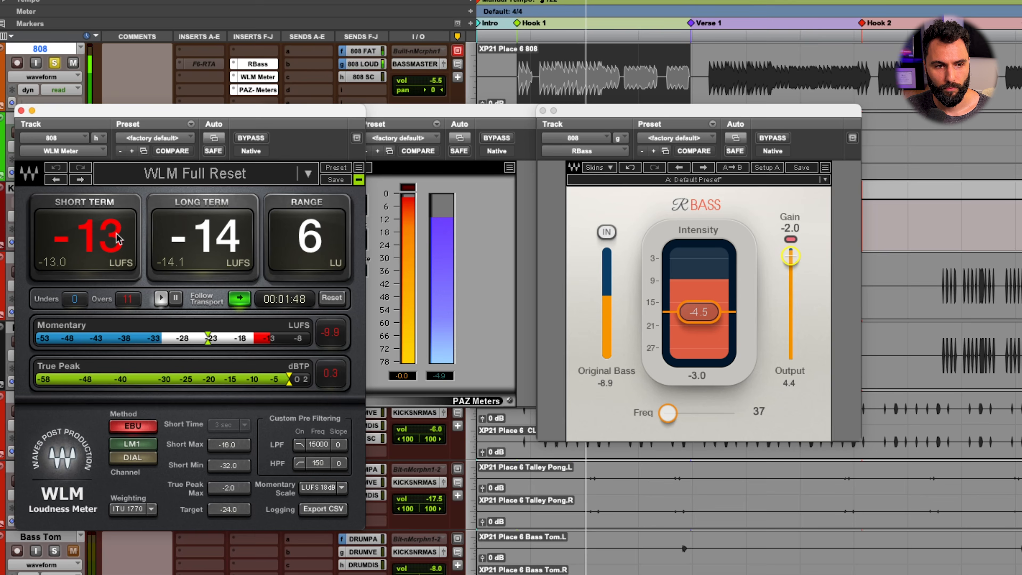
pyautogui.click(474, 259)
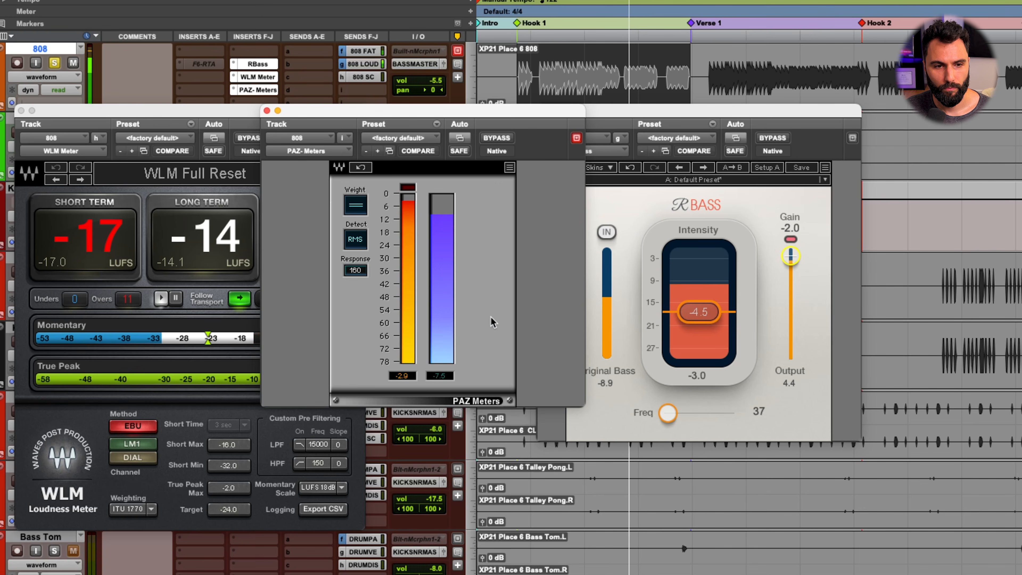
pyautogui.click(785, 261)
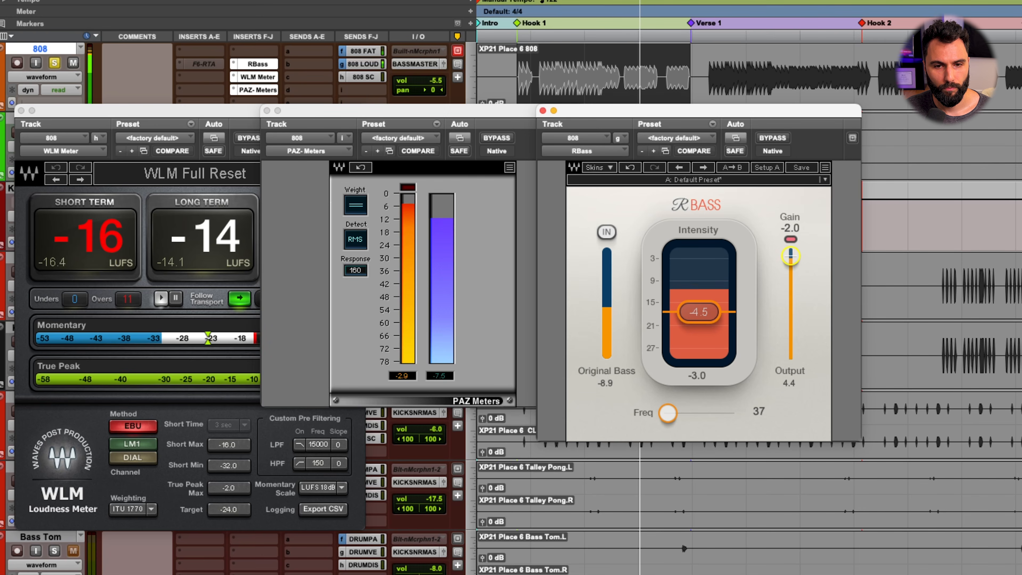
pyautogui.moveTo(790, 254); pyautogui.dragTo(790, 255)
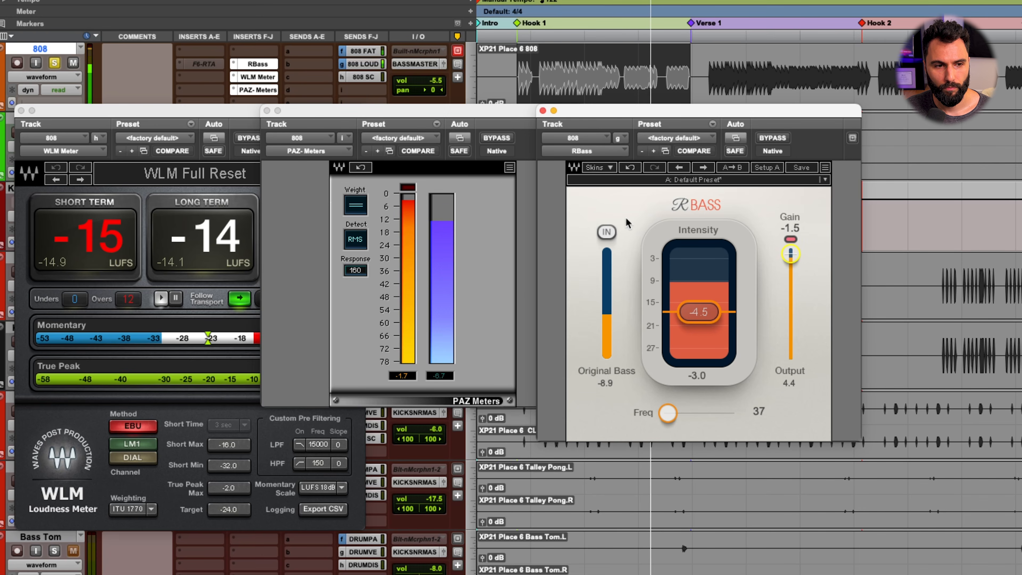
pyautogui.click(403, 378)
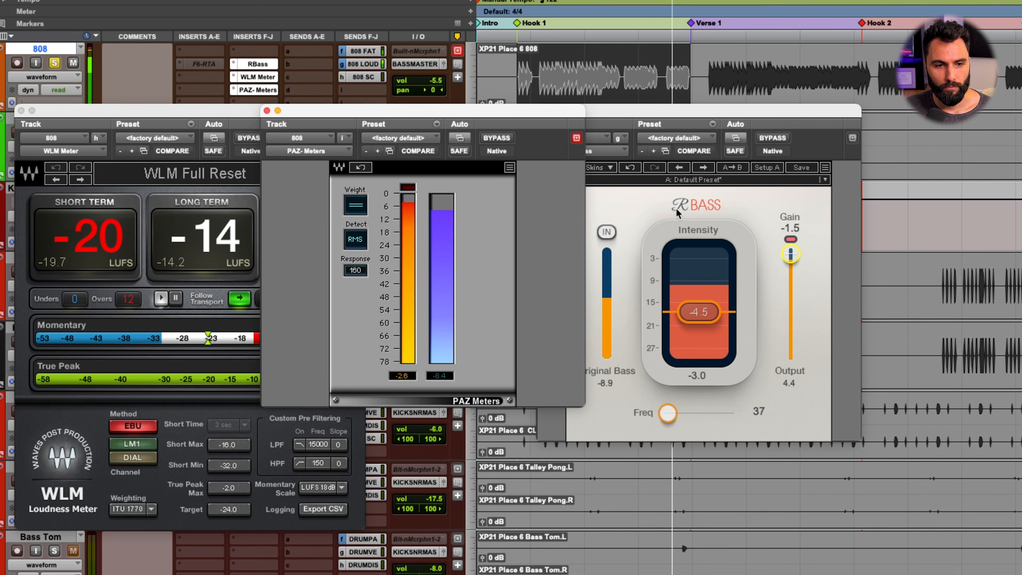
pyautogui.click(607, 288)
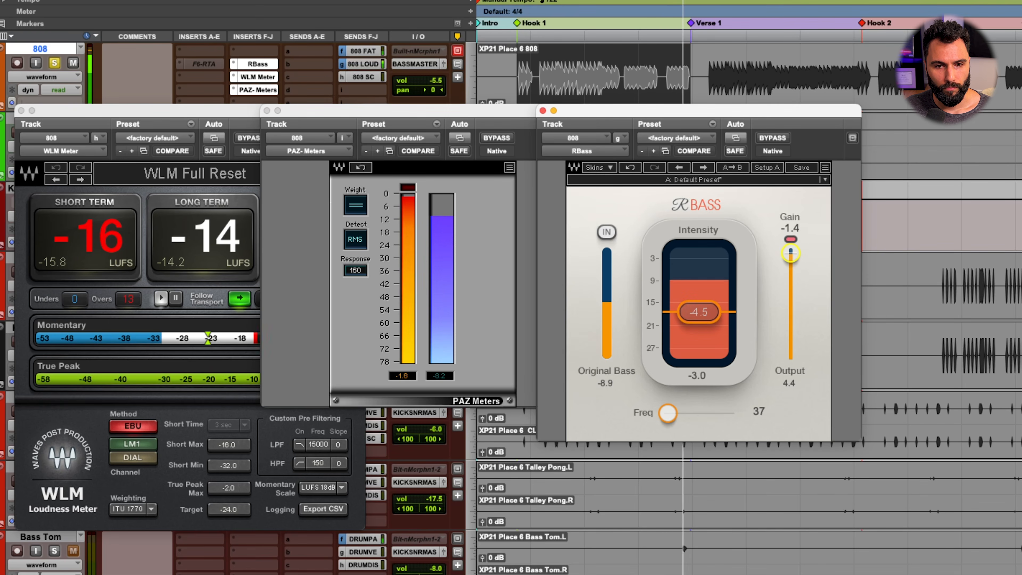
# Compare the level-matched 808 with RBass bypassed and active, leaving RBass active
pyautogui.click(770, 138)
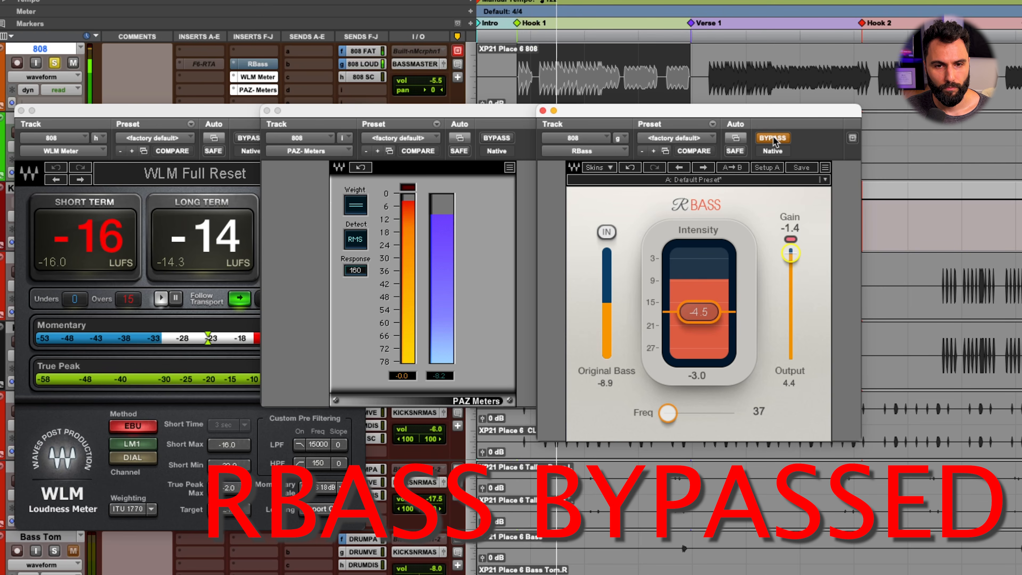
pyautogui.click(772, 138)
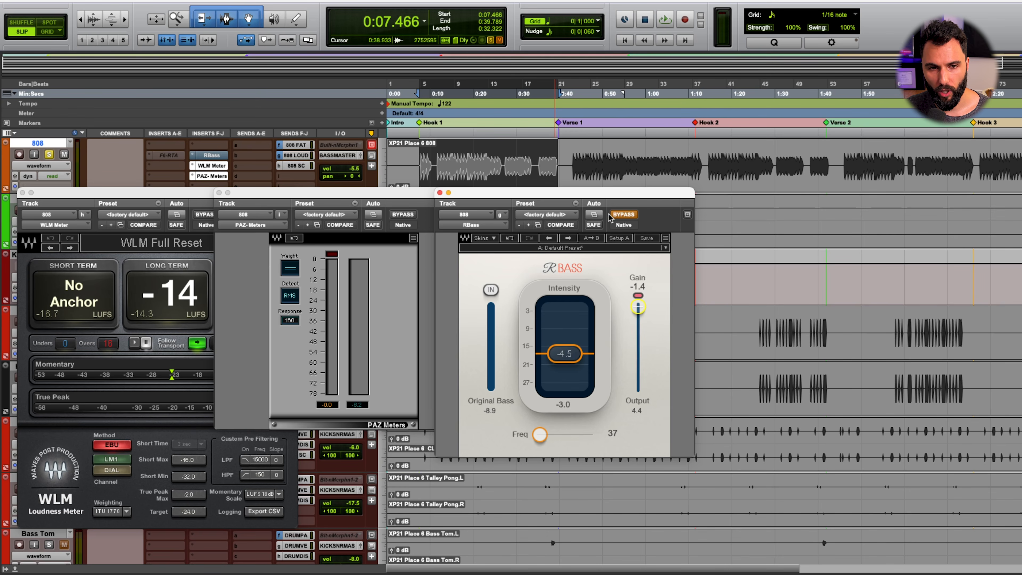
pyautogui.click(623, 214)
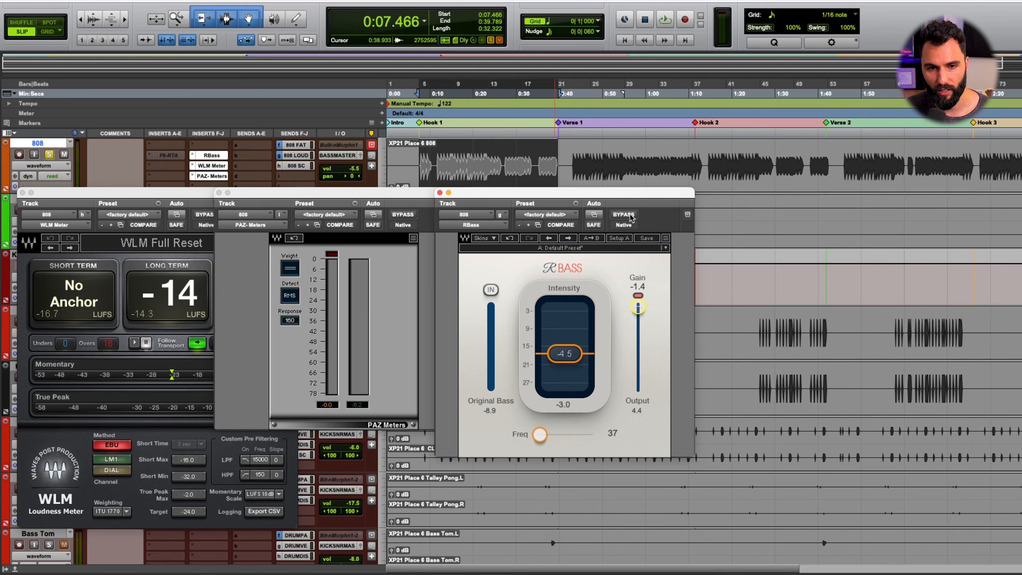
# Close and deactivate the 808's WLM Meter and PAZ-Meters inserts, and move the RBass window next to the 808 track's inserts
pyautogui.click(219, 193)
pyautogui.click(23, 193)
pyautogui.keyDown('ctrl'); pyautogui.keyDown('super'); pyautogui.click(212, 166); pyautogui.keyUp('super'); pyautogui.keyUp('ctrl')
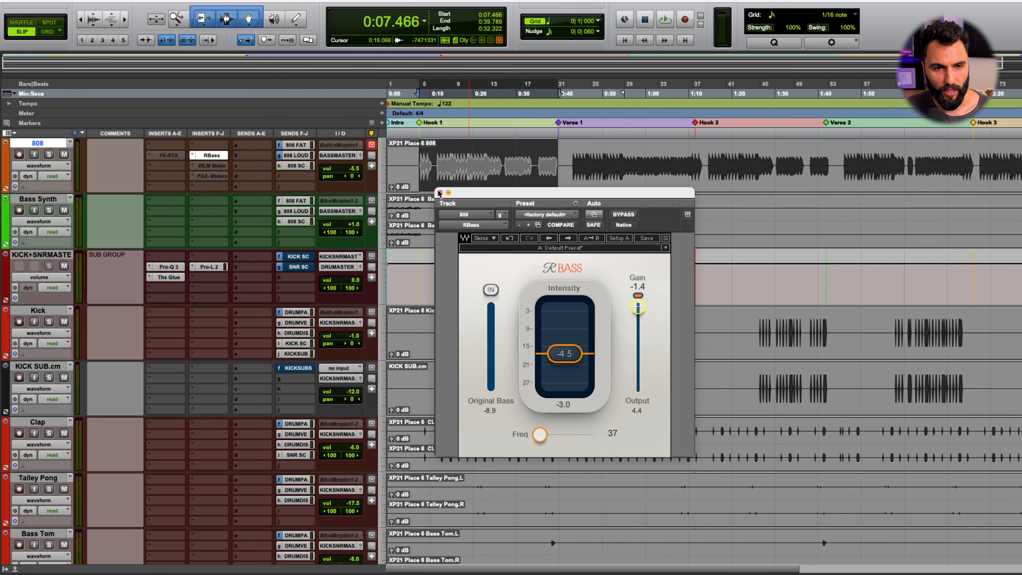
pyautogui.moveTo(462, 196); pyautogui.dragTo(256, 208)
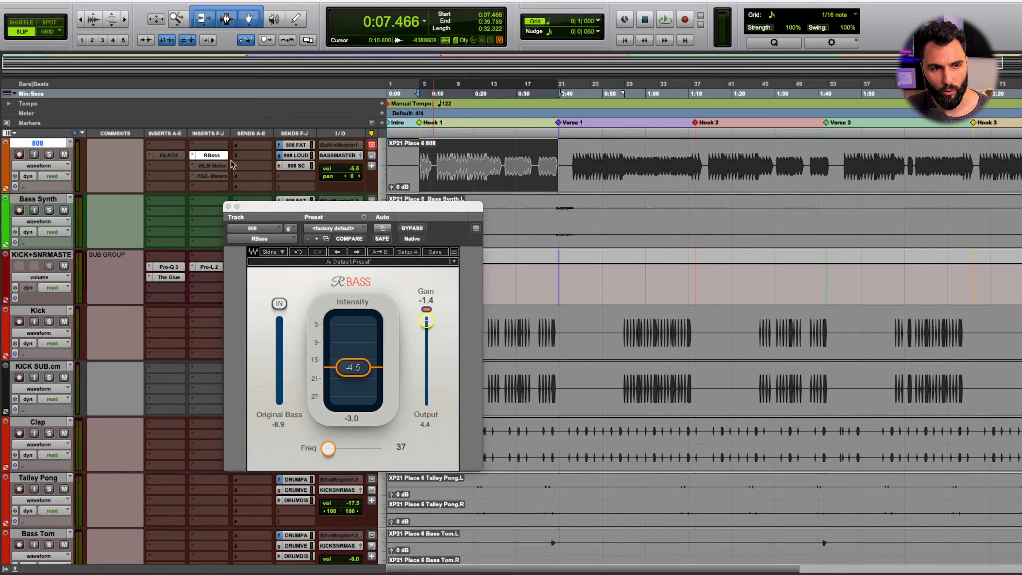
# Play Hook 1 in the full mix and compare the 808 with RBass bypassed and active
pyautogui.keyDown('super'); pyautogui.click(212, 156); pyautogui.keyUp('super')
pyautogui.press('space')
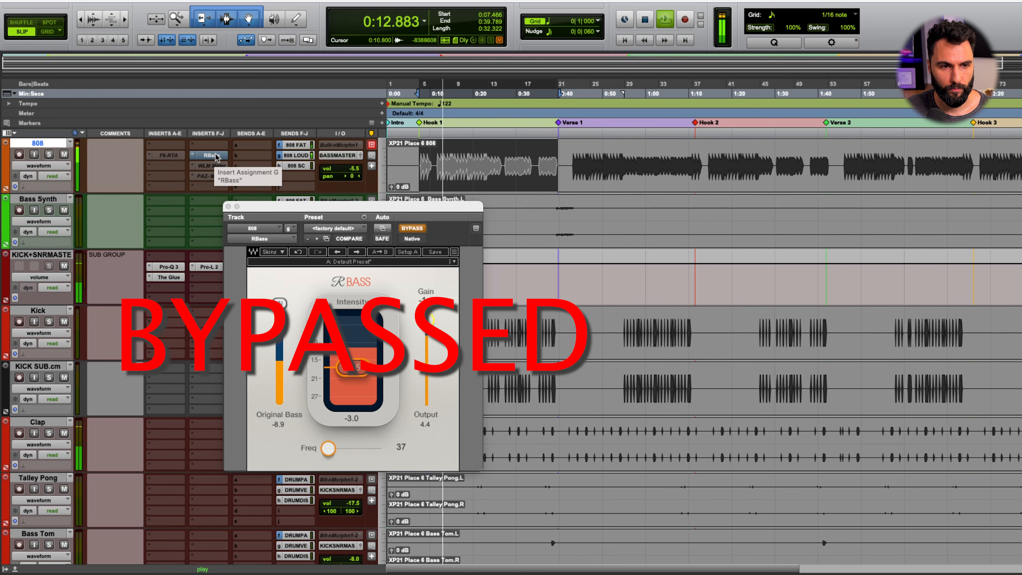
pyautogui.keyDown('super'); pyautogui.click(215, 156); pyautogui.keyUp('super')
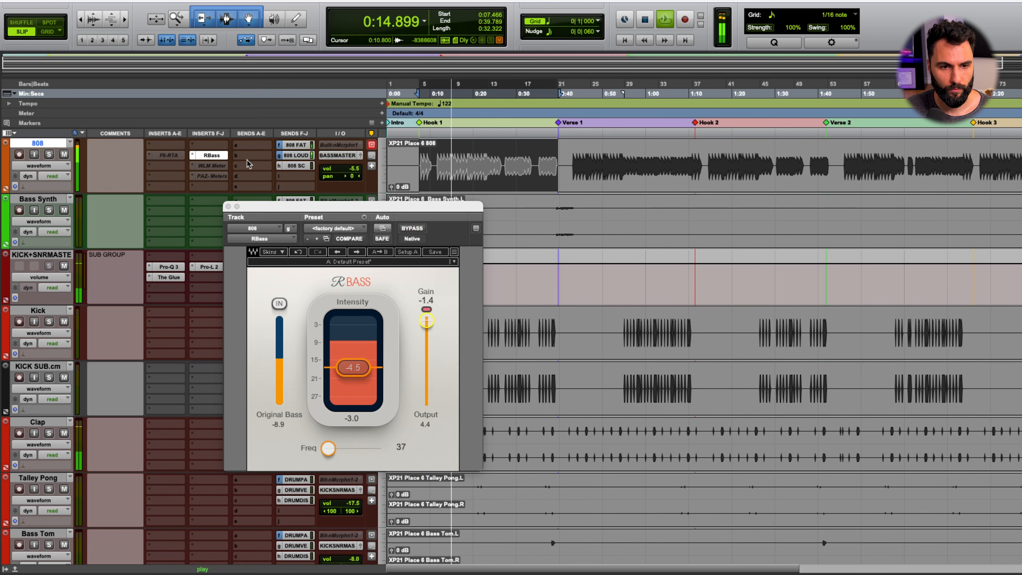
pyautogui.keyDown('super'); pyautogui.click(220, 158); pyautogui.keyUp('super')
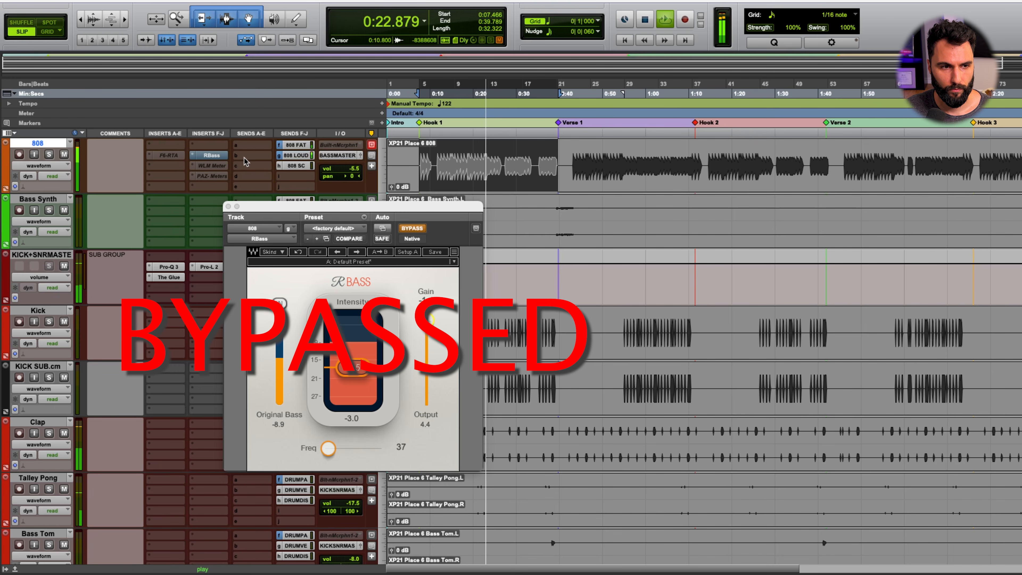
pyautogui.keyDown('super'); pyautogui.click(213, 156); pyautogui.keyUp('super')
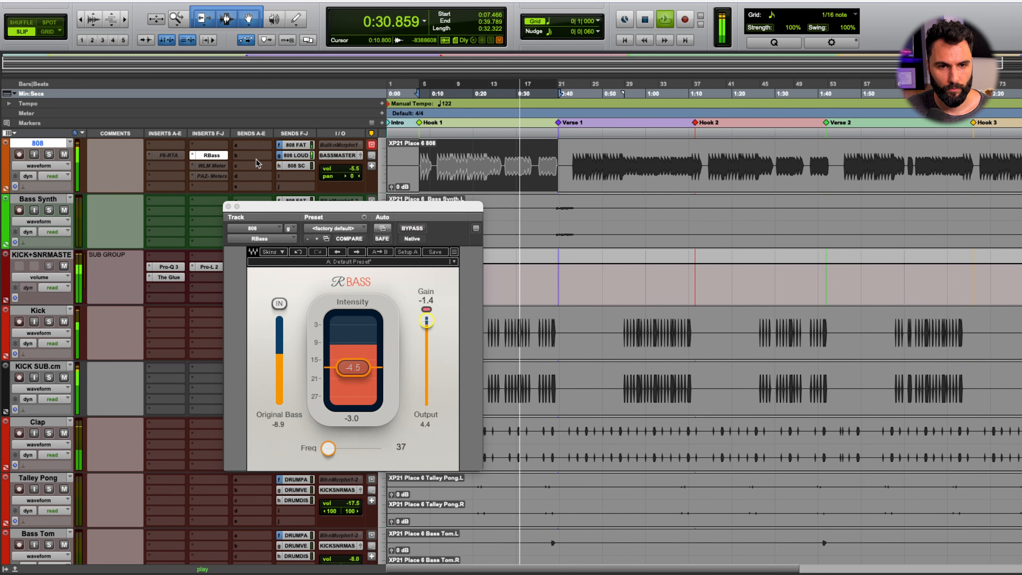
pyautogui.keyDown('super'); pyautogui.click(217, 156); pyautogui.keyUp('super')
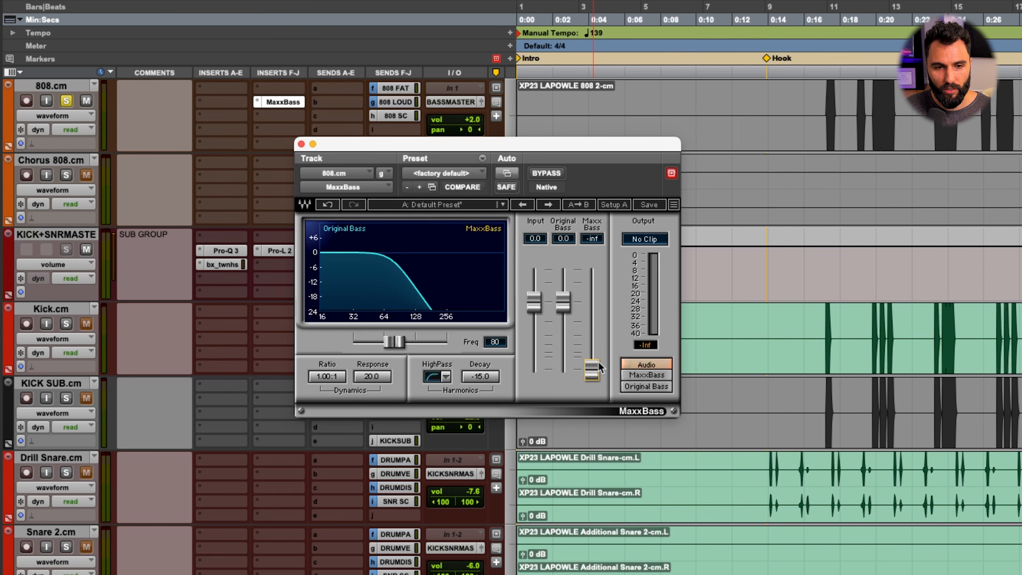
# Try a MaxxBass level of -3.4 and an original bass level of -5.6 on the 808.cm track
pyautogui.moveTo(591, 352); pyautogui.dragTo(591, 310)
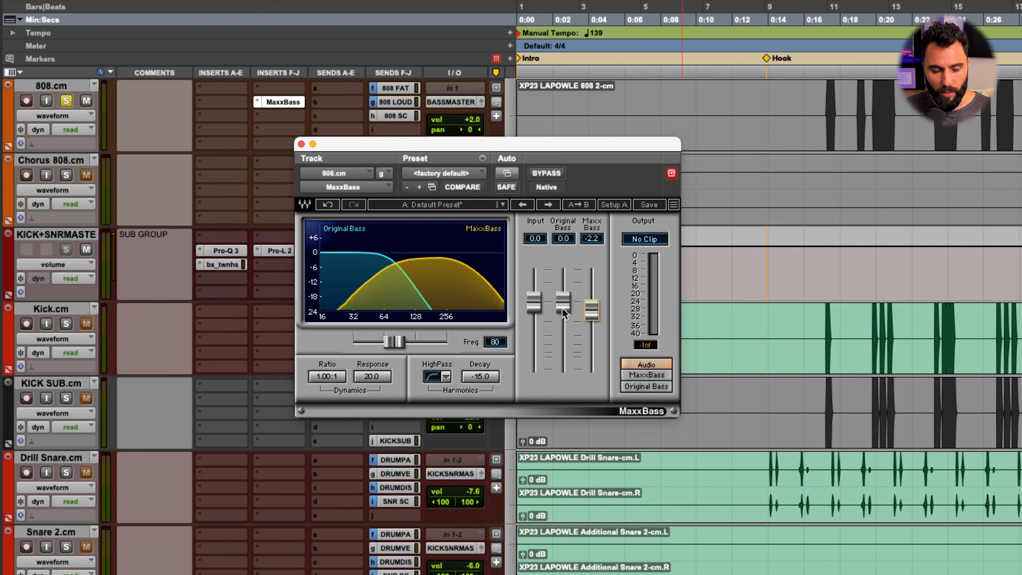
pyautogui.moveTo(562, 302); pyautogui.dragTo(591, 313)
# Switch MaxxBass monitoring between MaxxBass only and Original Bass only, and return it to the full Audio output
pyautogui.click(646, 376)
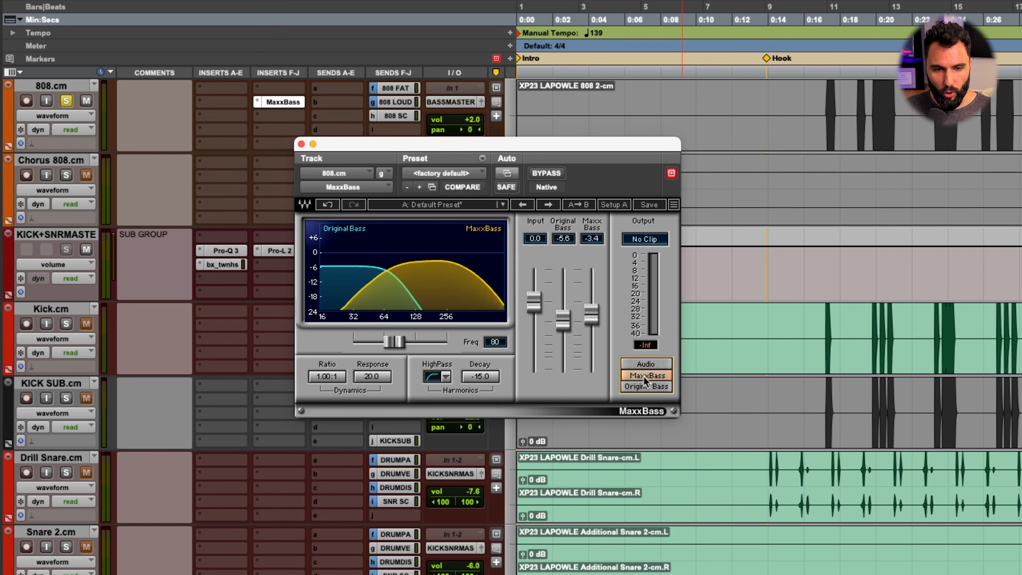
pyautogui.click(645, 387)
pyautogui.click(644, 377)
pyautogui.click(645, 386)
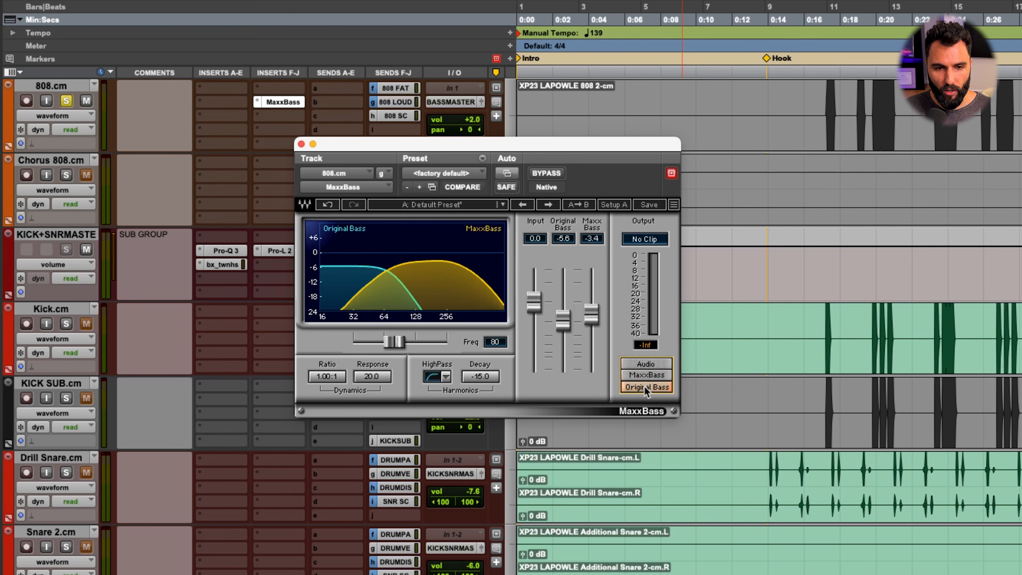
pyautogui.click(646, 376)
pyautogui.click(648, 387)
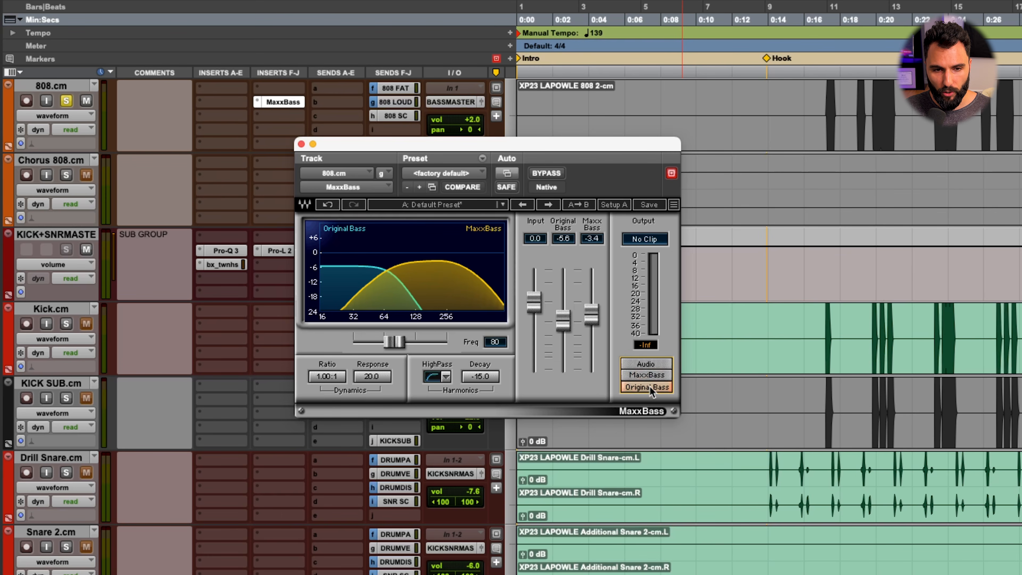
pyautogui.click(654, 378)
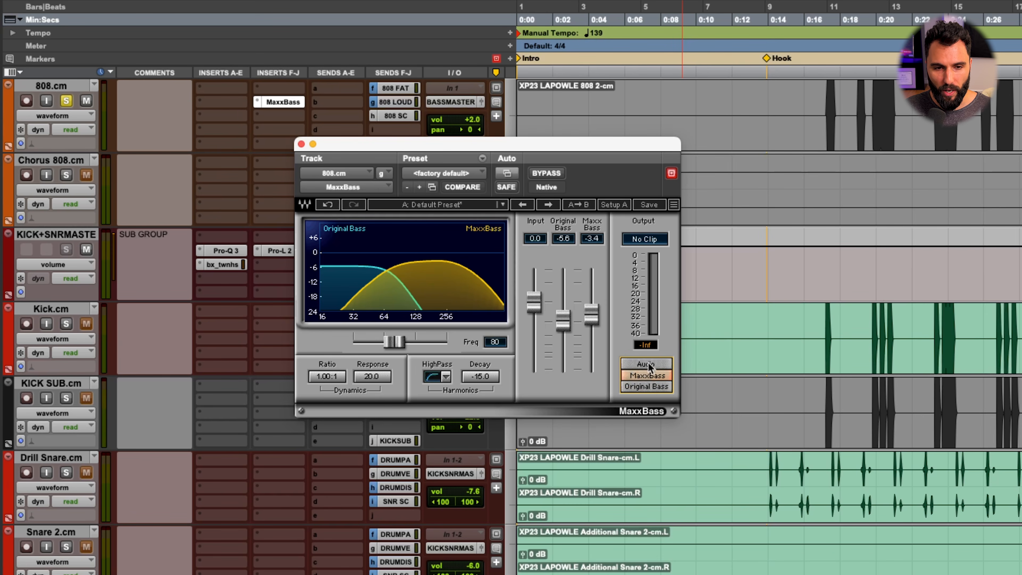
pyautogui.click(649, 364)
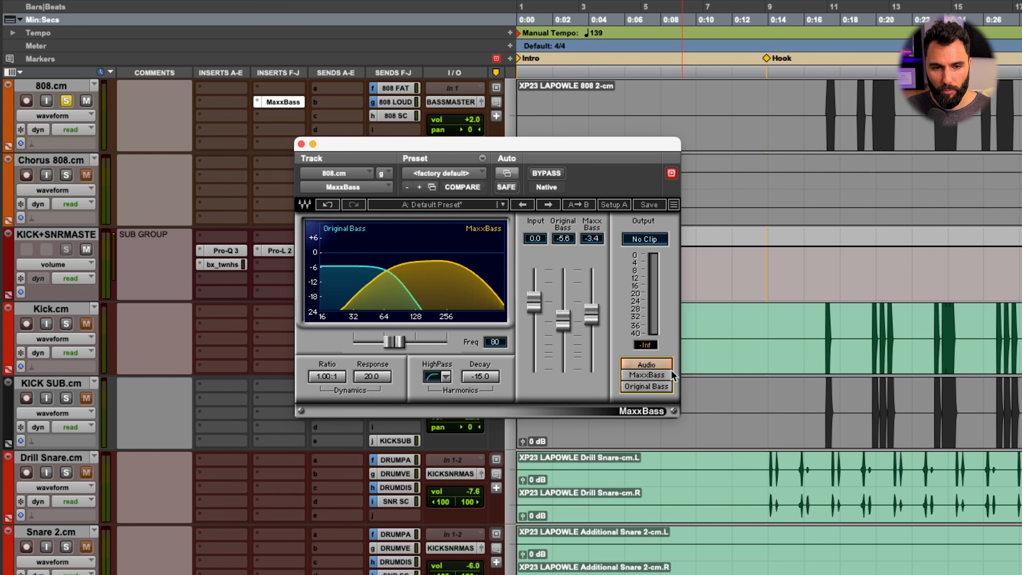
# Restore the original bass level to 0.0, and try a MaxxBass level of -3.7 with the frequency shifted to 71
pyautogui.moveTo(592, 311); pyautogui.dragTo(592, 370)
pyautogui.moveTo(562, 313); pyautogui.dragTo(563, 302)
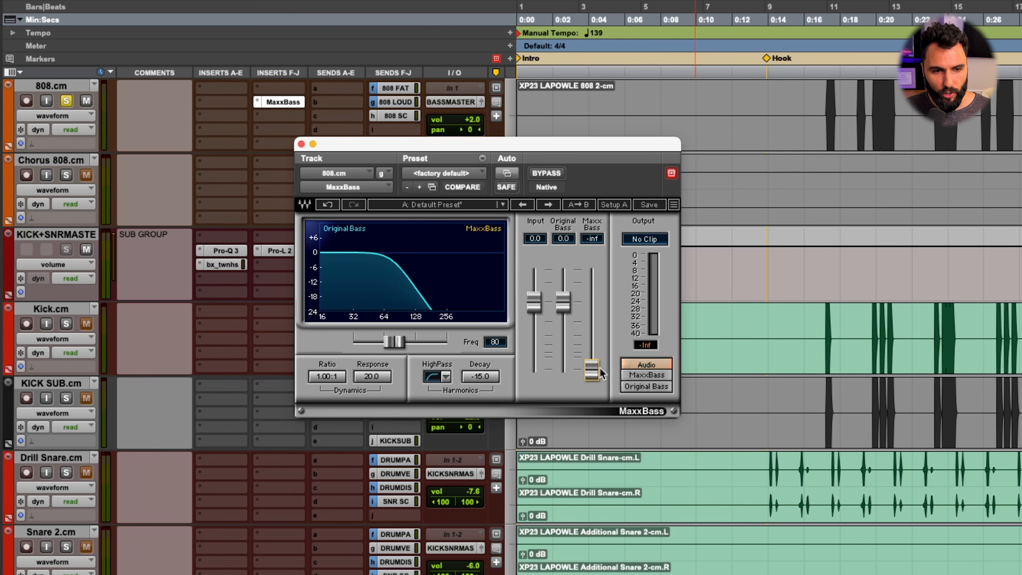
pyautogui.moveTo(600, 370); pyautogui.dragTo(600, 316)
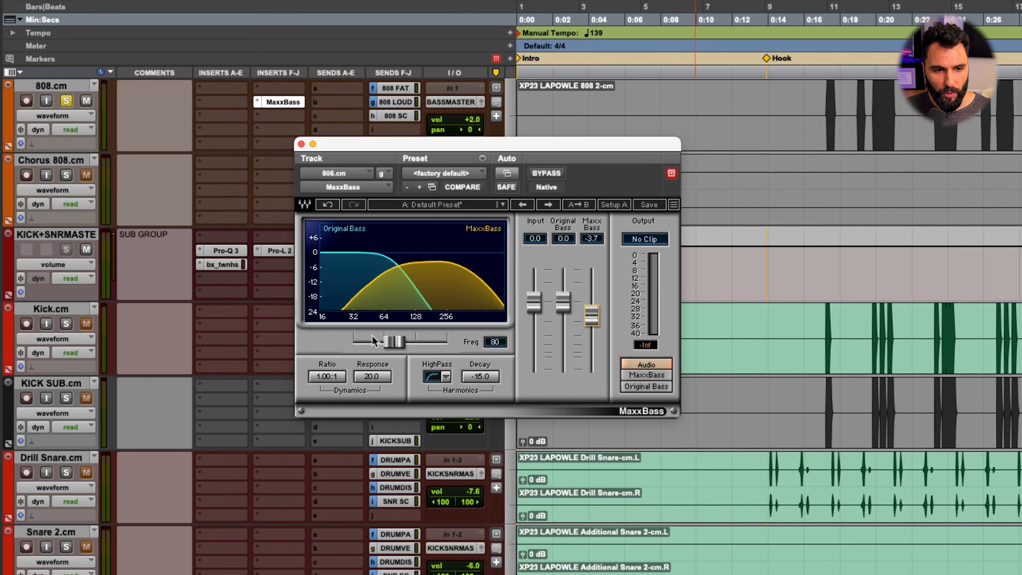
pyautogui.moveTo(394, 341)
pyautogui.mouseDown()
pyautogui.moveTo(404, 341)
pyautogui.moveTo(389, 342)
pyautogui.mouseUp()
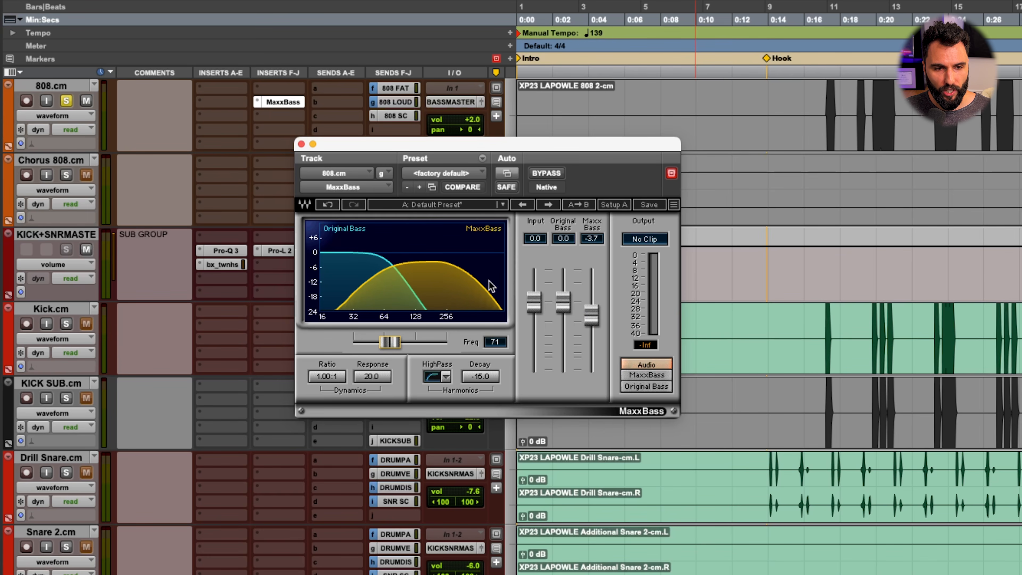
pyautogui.moveTo(397, 293); pyautogui.dragTo(402, 294)
pyautogui.moveTo(394, 341)
pyautogui.mouseDown()
pyautogui.moveTo(385, 341)
pyautogui.moveTo(405, 341)
pyautogui.mouseUp()
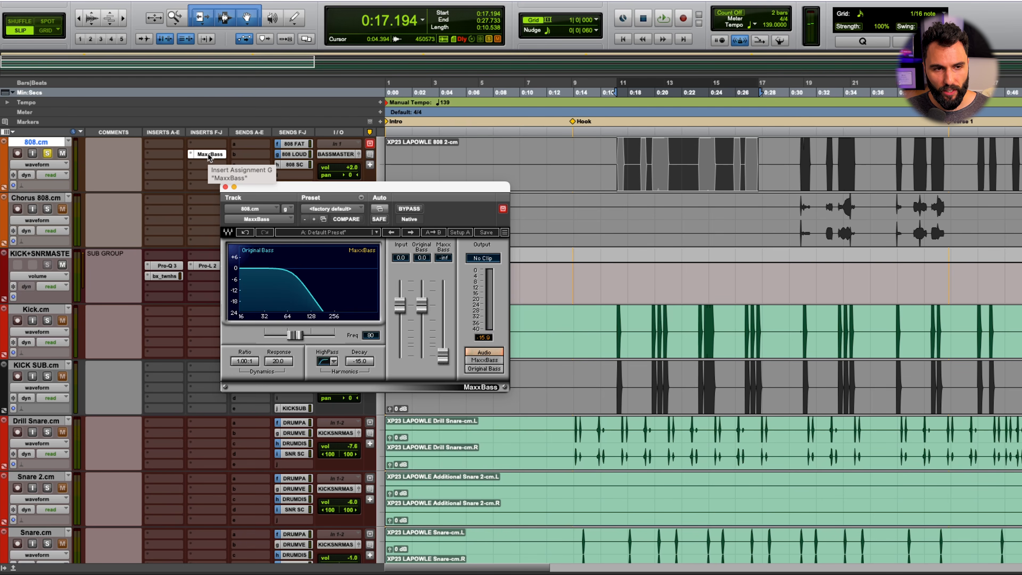
# Deactivate the MaxxBass insert on the 808.cm track and insert F6-RTA ahead of it, moving its window into full view
pyautogui.keyDown('ctrl'); pyautogui.keyDown('super'); pyautogui.click(208, 154); pyautogui.keyUp('super'); pyautogui.keyUp('ctrl')
pyautogui.click(163, 152)
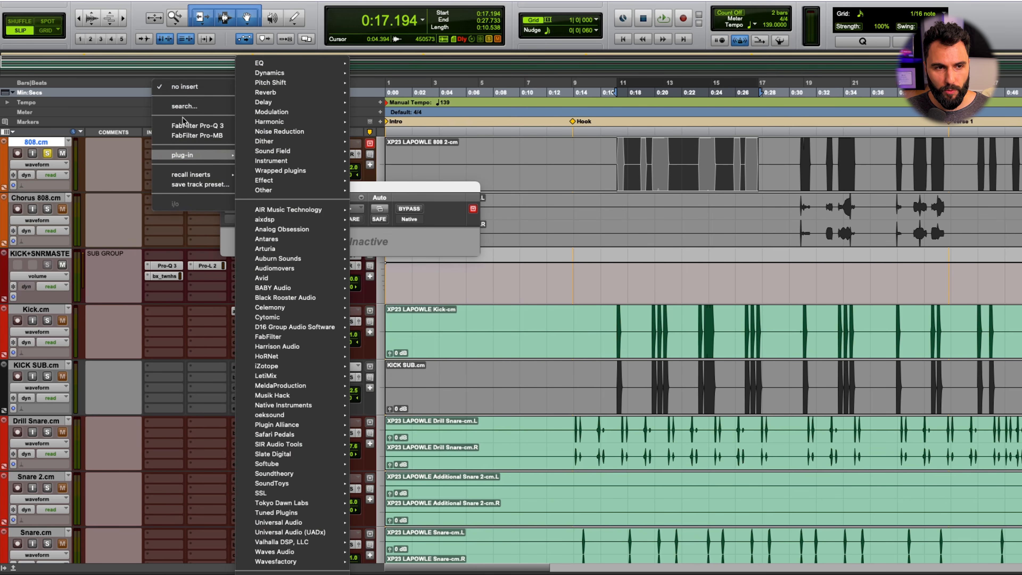
pyautogui.write('f6')
pyautogui.click(246, 178)
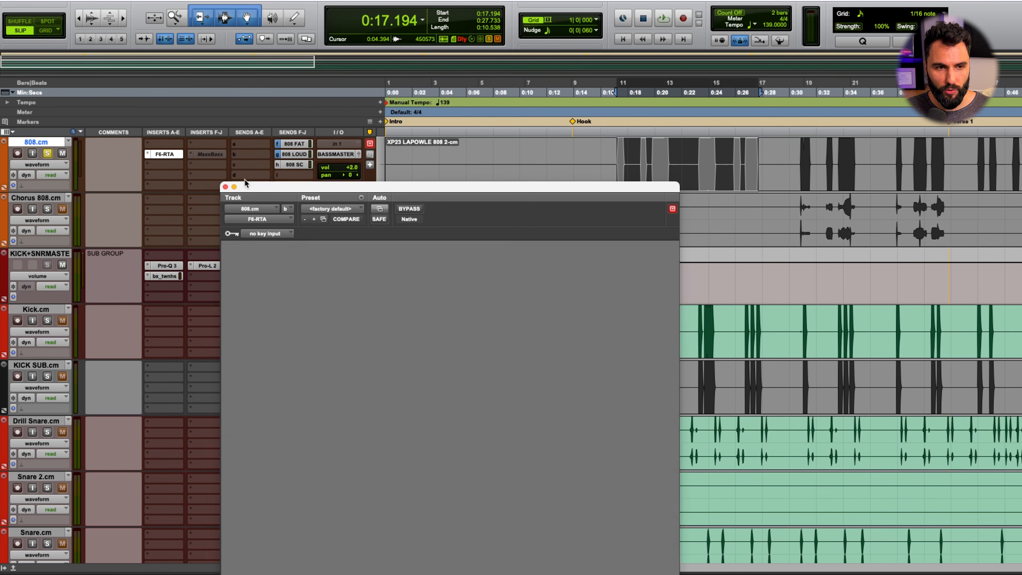
pyautogui.moveTo(386, 186); pyautogui.dragTo(334, 116)
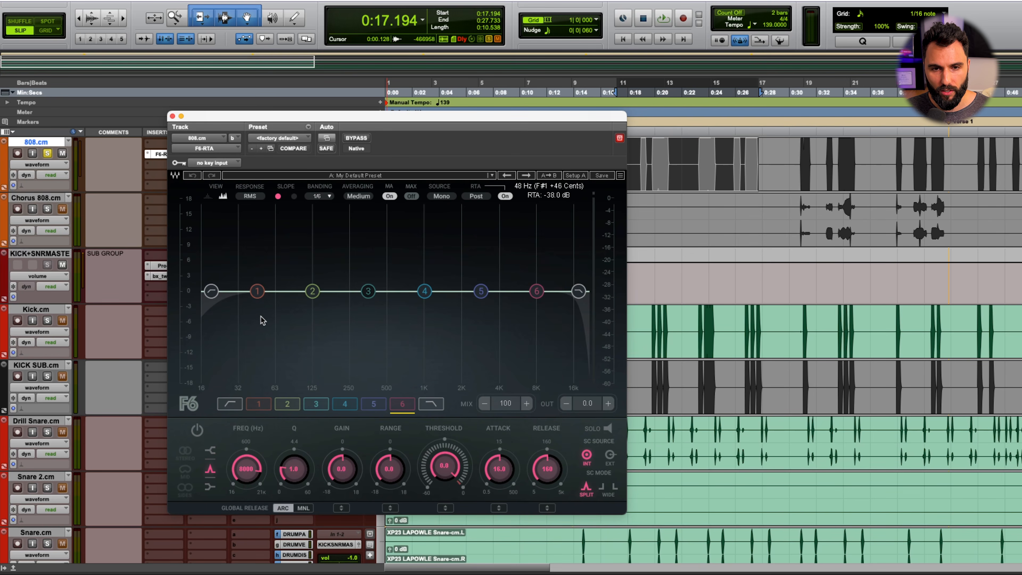
# Locate the 808's fundamental with F6-RTA band 1 during playback, setting the band's frequency to 64 Hz
pyautogui.press('space')
pyautogui.moveTo(258, 291); pyautogui.dragTo(280, 291)
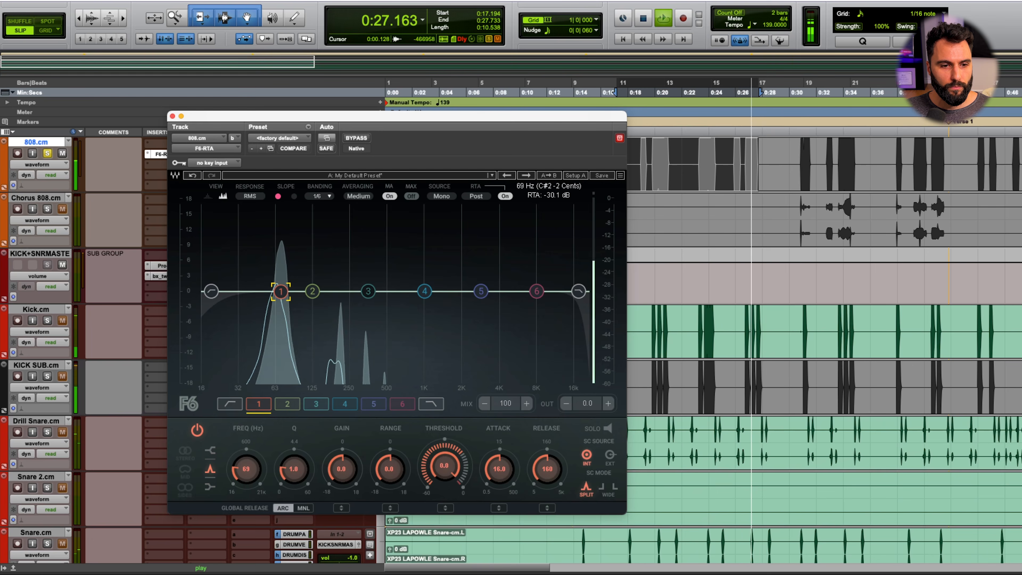
pyautogui.press('space')
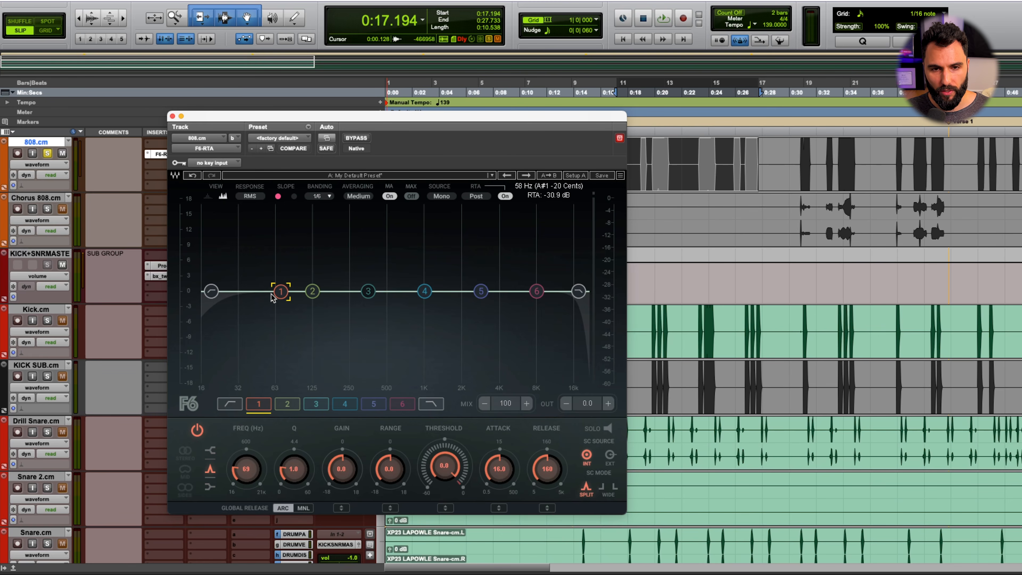
pyautogui.moveTo(249, 471); pyautogui.dragTo(249, 473)
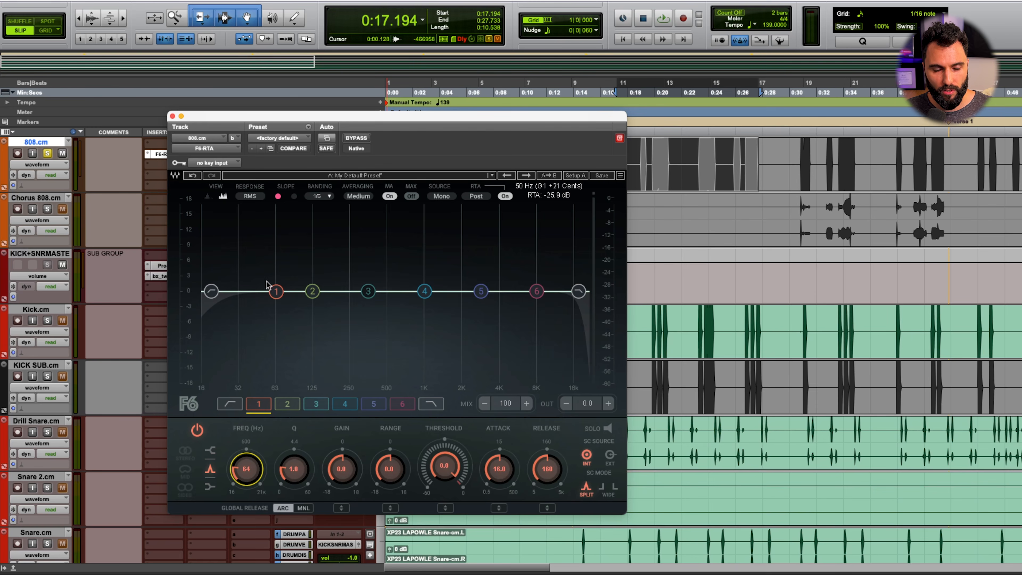
# Deactivate F6-RTA on the 808.cm track and close its window, then reactivate the MaxxBass insert and open it
pyautogui.keyDown('ctrl'); pyautogui.keyDown('super'); pyautogui.click(160, 155); pyautogui.keyUp('super'); pyautogui.keyUp('ctrl')
pyautogui.click(173, 117)
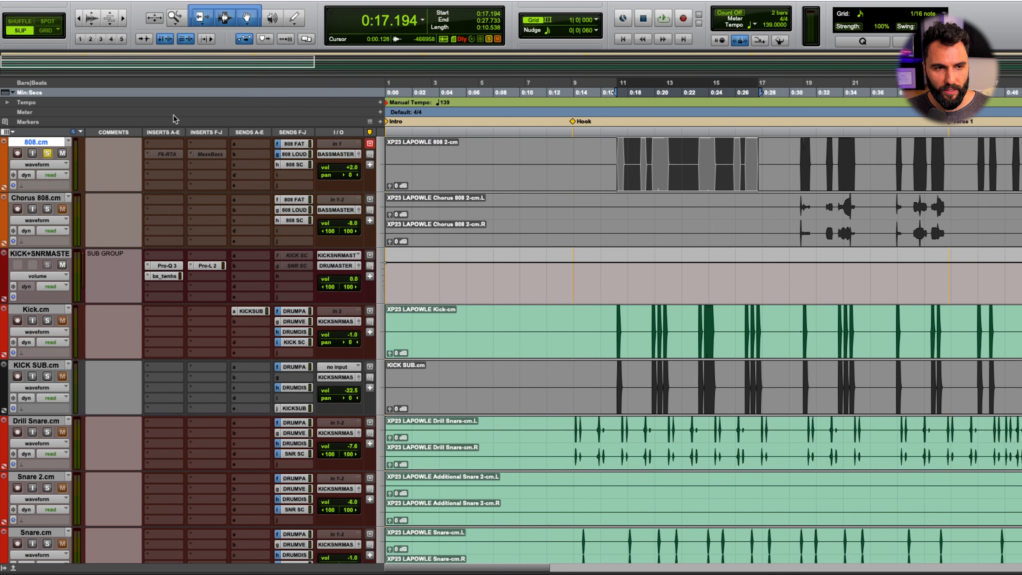
pyautogui.keyDown('ctrl'); pyautogui.keyDown('super'); pyautogui.click(206, 154); pyautogui.keyUp('super'); pyautogui.keyUp('ctrl')
pyautogui.click(209, 154)
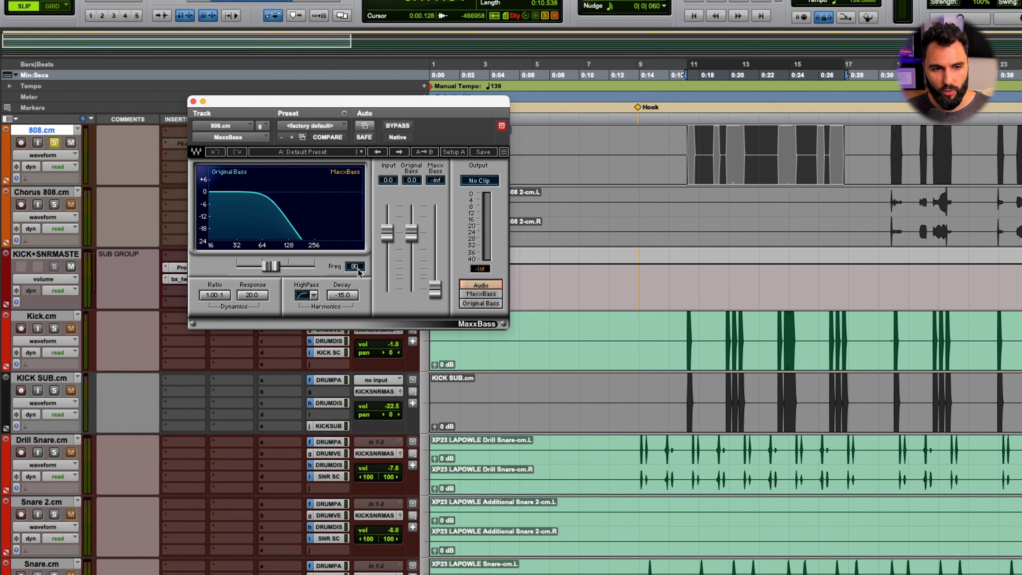
# Set the MaxxBass frequency to 64
pyautogui.doubleClick(345, 266)
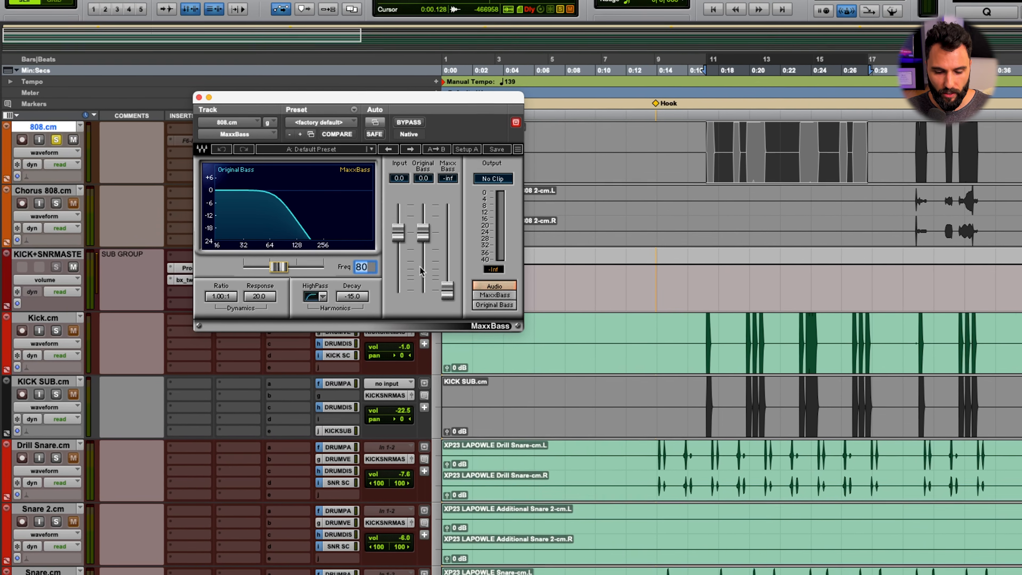
pyautogui.write('64')
pyautogui.press('Return')
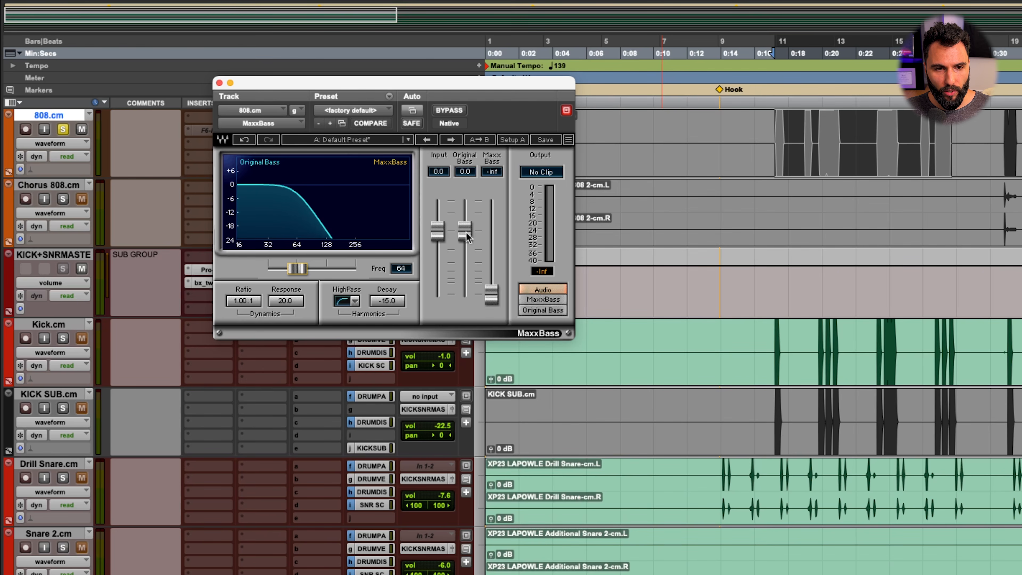
# Lower the MaxxBass harmonics level, start playback, and gradually raise the level to -2.5
pyautogui.moveTo(489, 286); pyautogui.dragTo(491, 257)
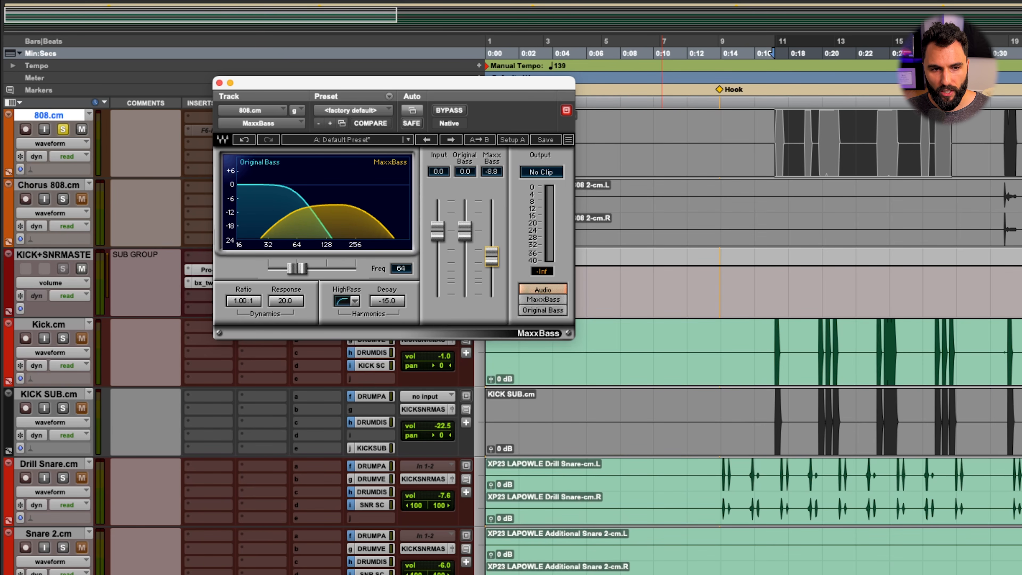
pyautogui.moveTo(491, 257); pyautogui.dragTo(490, 288)
pyautogui.press('space')
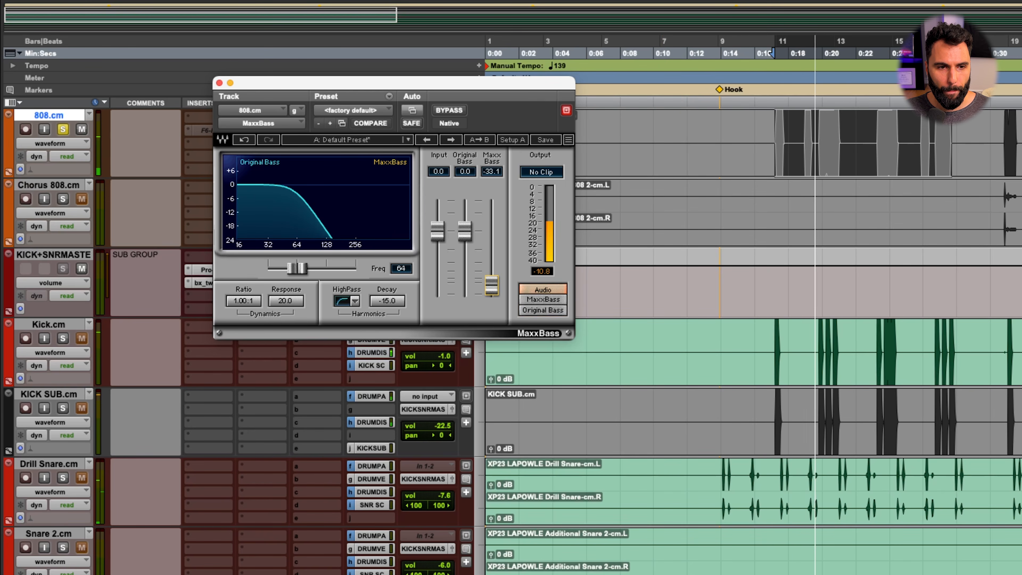
pyautogui.moveTo(491, 288); pyautogui.dragTo(490, 240)
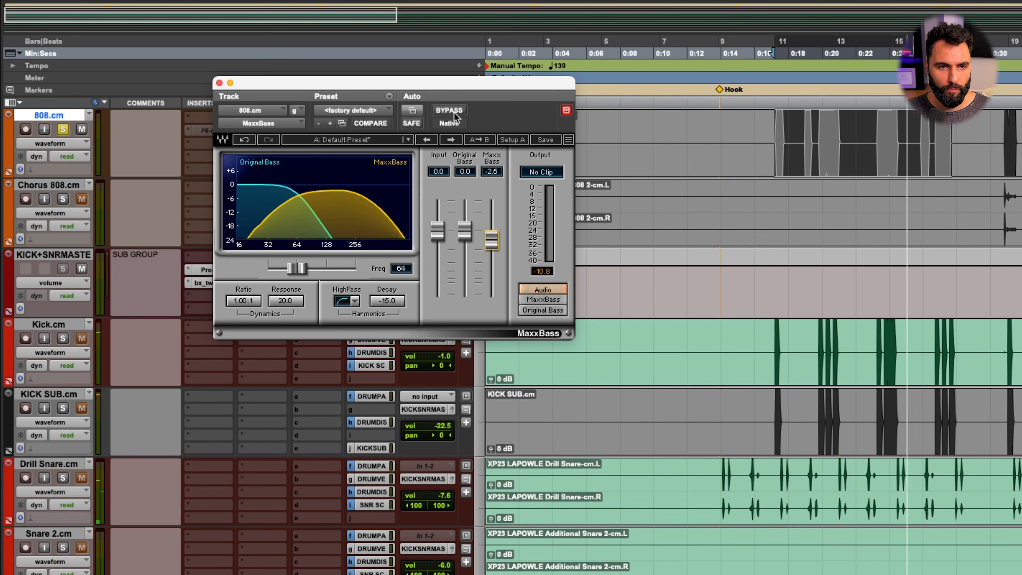
# Compare the 808 with MaxxBass bypassed and active during playback, leaving the effect active with playback stopped
pyautogui.click(463, 112)
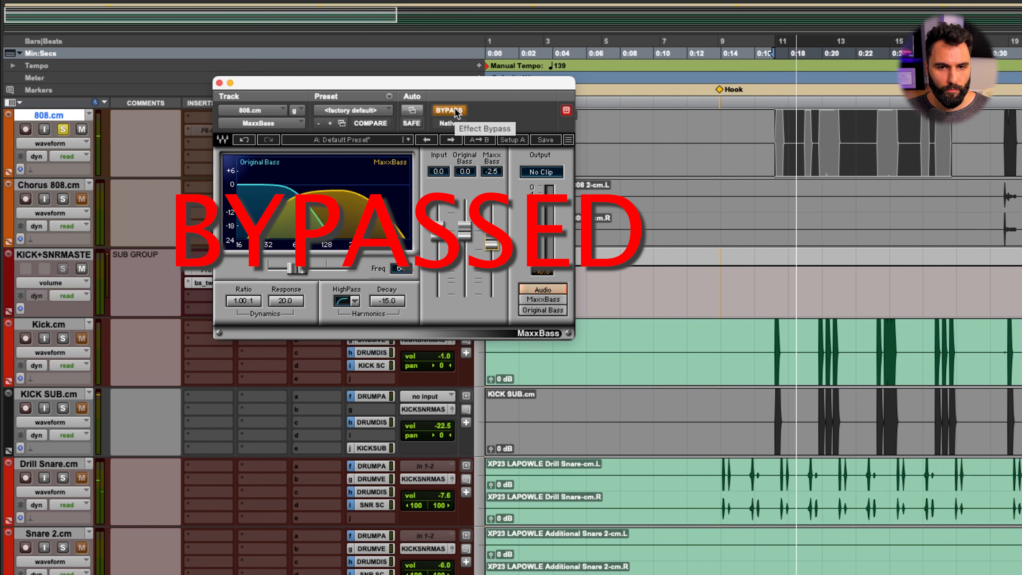
pyautogui.click(461, 112)
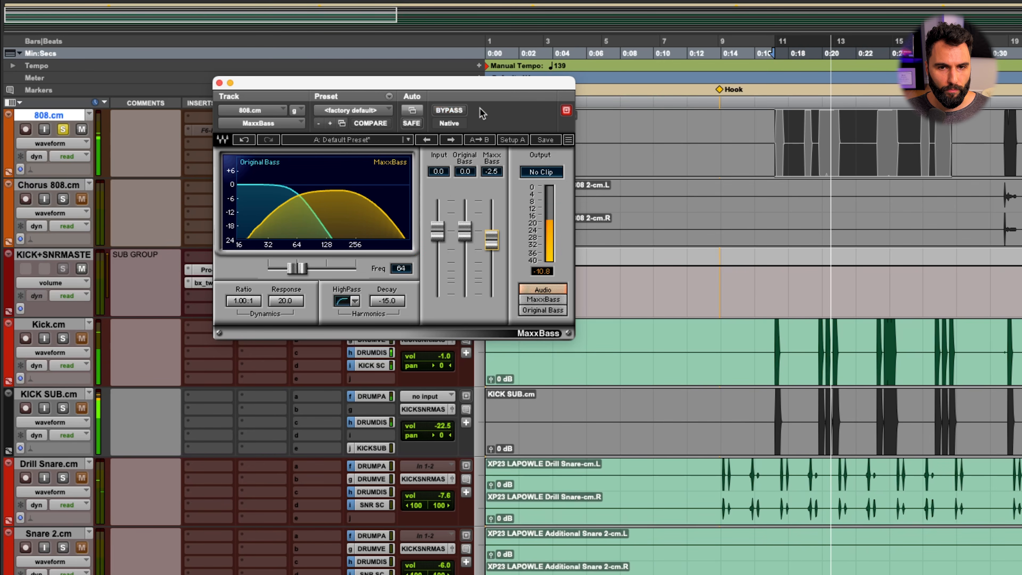
pyautogui.click(460, 112)
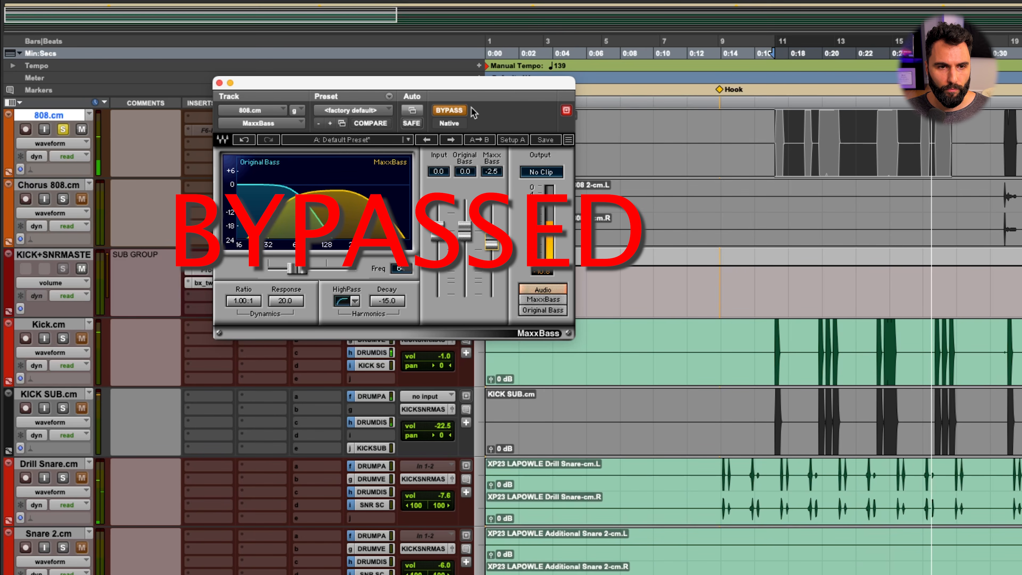
pyautogui.press('space')
pyautogui.click(458, 112)
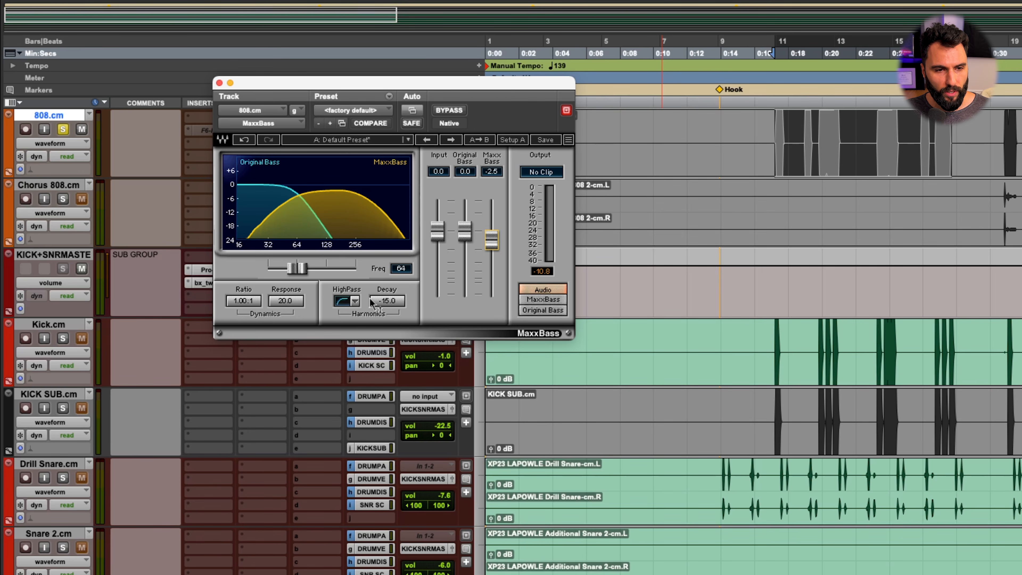
# Try the 24, 6 and 12 dB/Octave slopes for the MaxxBass harmonics high-pass filter with playback stopped
pyautogui.click(355, 302)
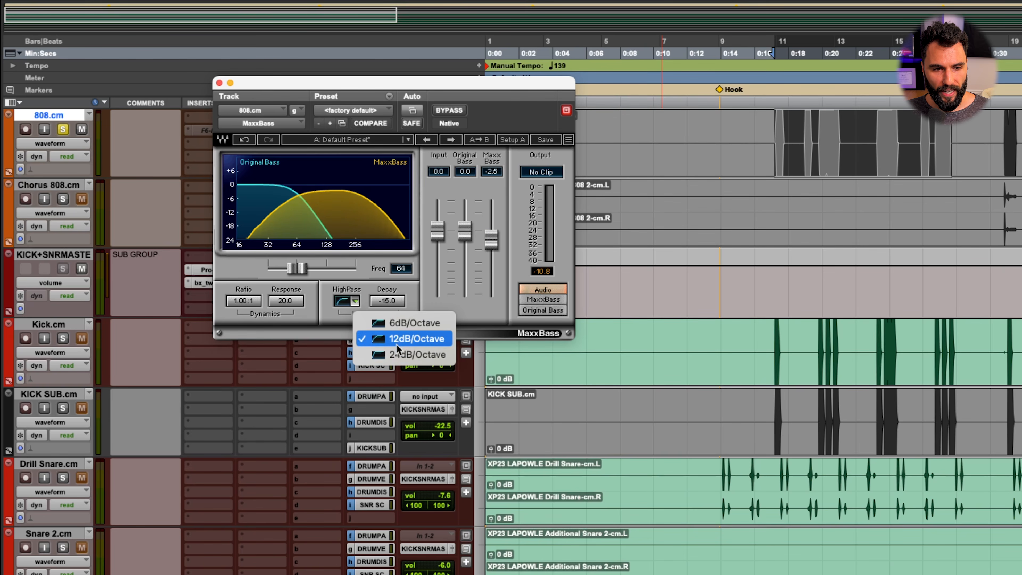
pyautogui.click(396, 356)
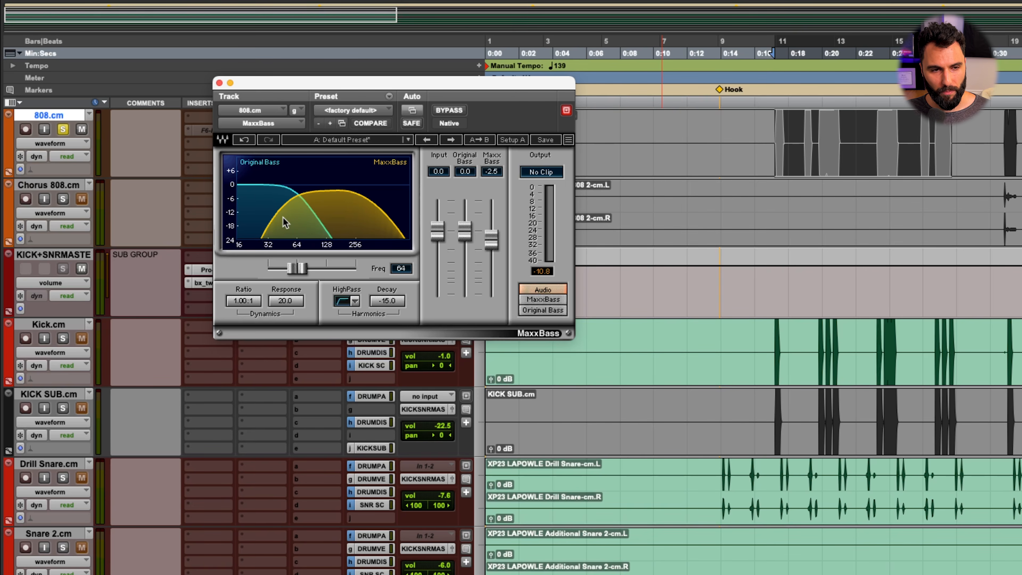
pyautogui.click(355, 302)
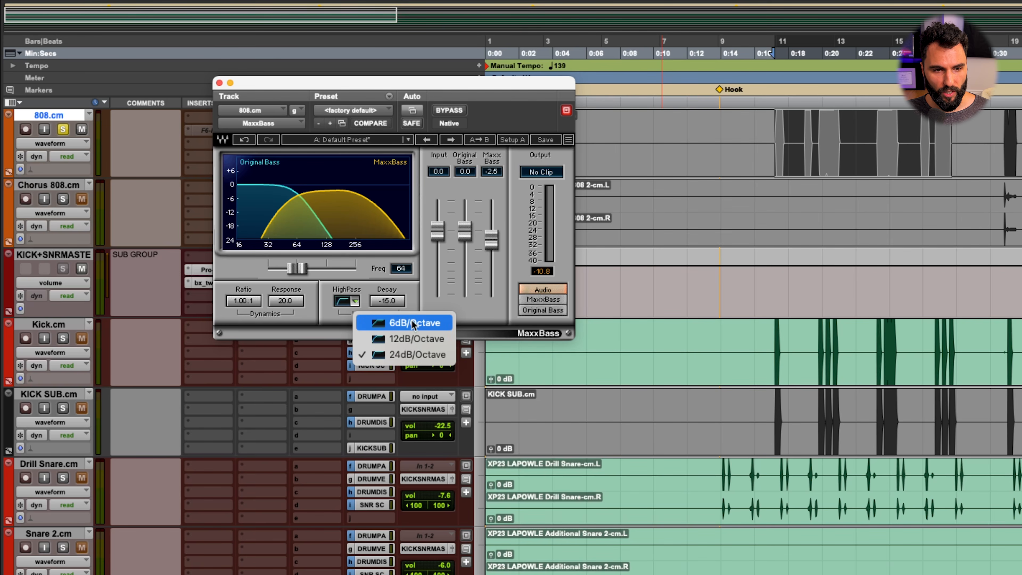
pyautogui.click(388, 324)
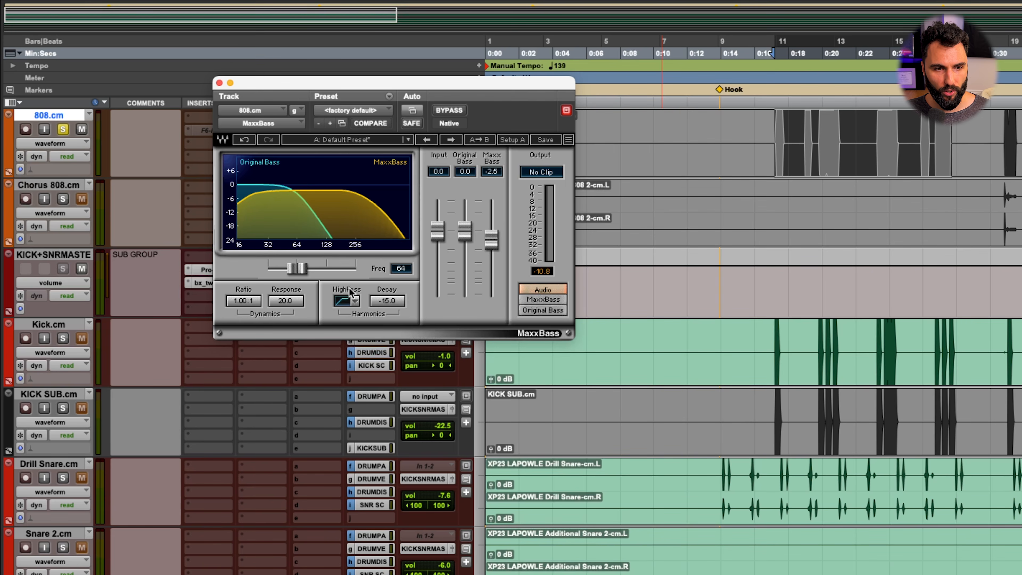
pyautogui.click(350, 300)
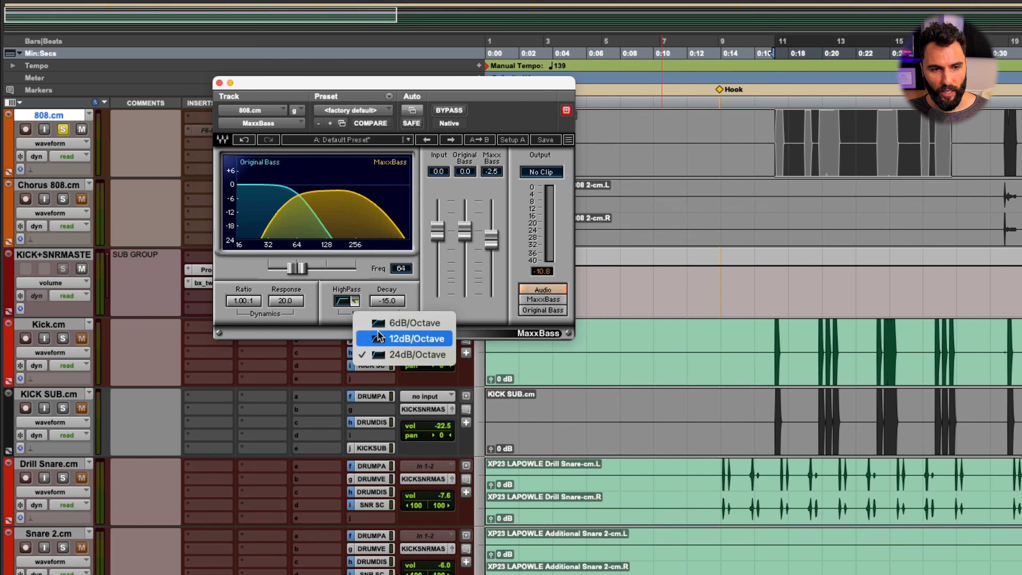
pyautogui.click(378, 339)
pyautogui.click(352, 300)
pyautogui.click(390, 354)
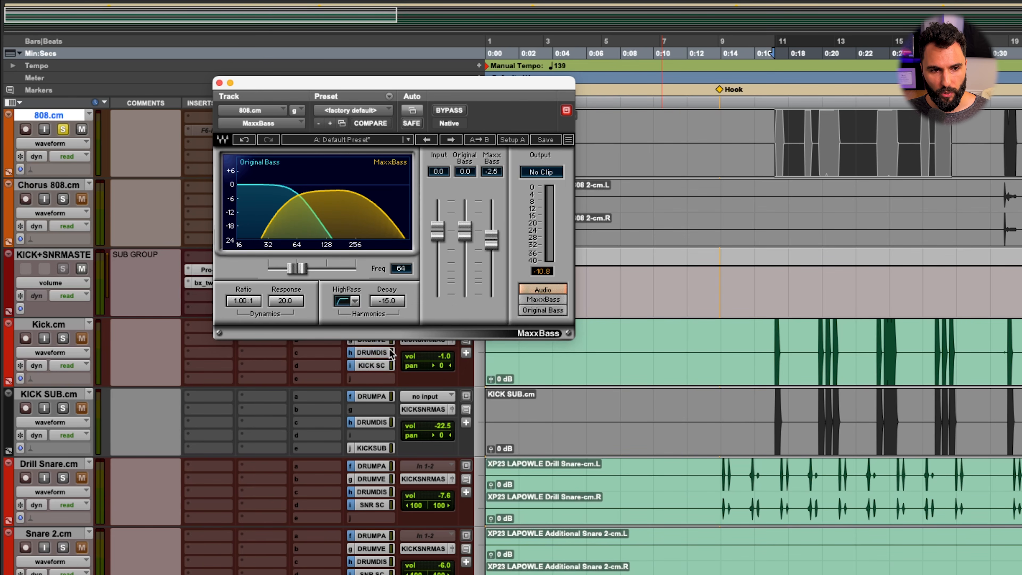
# Audition the harmonics high-pass slopes of 6, 12 and 24 dB/Octave against each other during playback, and stop the transport
pyautogui.click(358, 301)
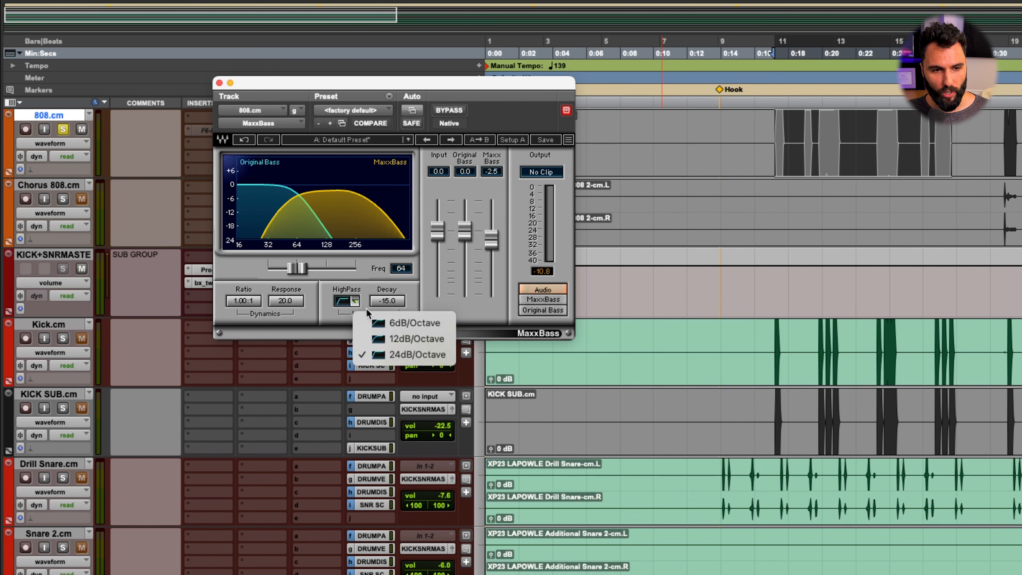
pyautogui.click(413, 322)
pyautogui.press('space')
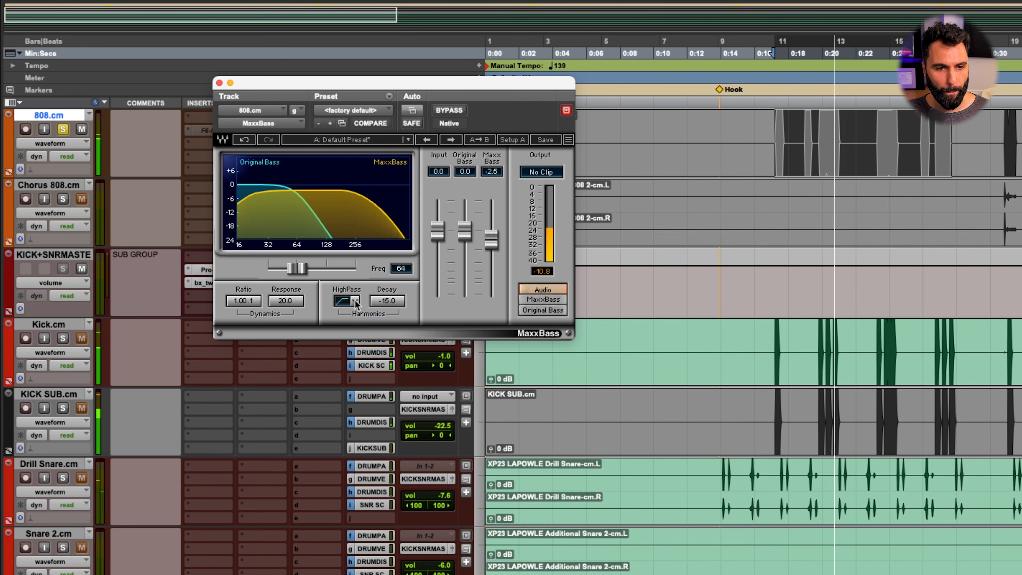
pyautogui.click(355, 302)
pyautogui.click(377, 339)
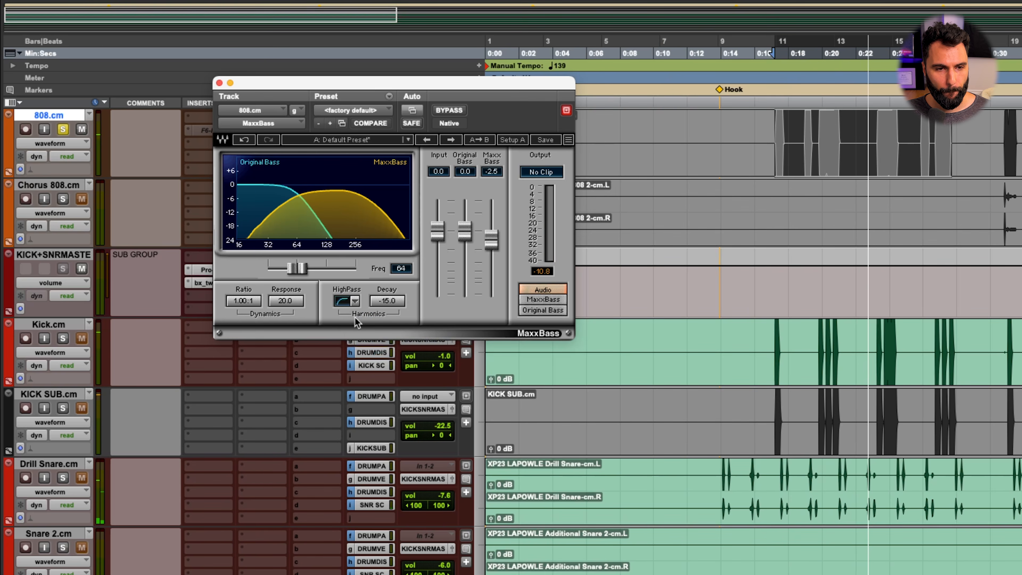
pyautogui.click(356, 302)
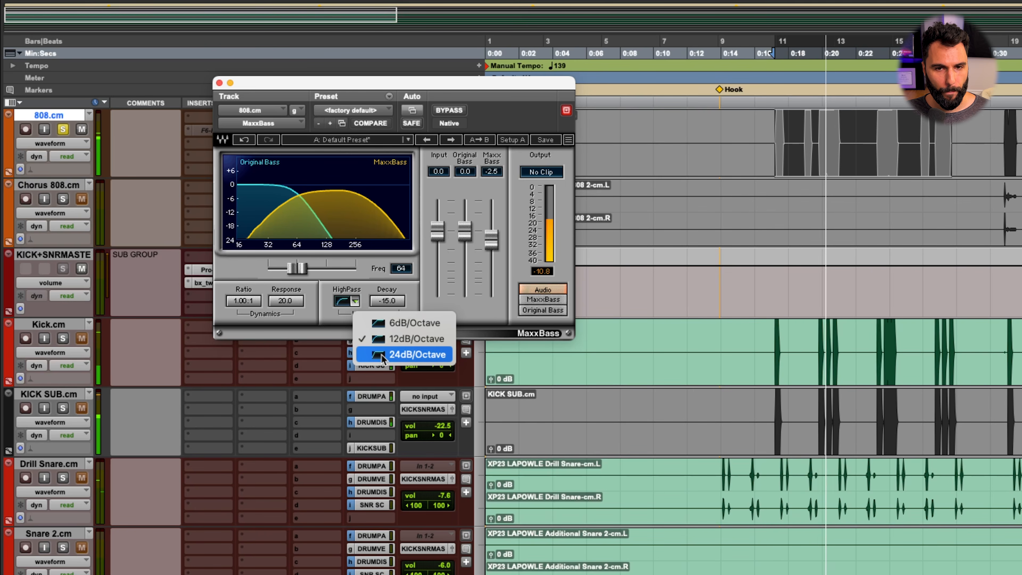
pyautogui.click(381, 354)
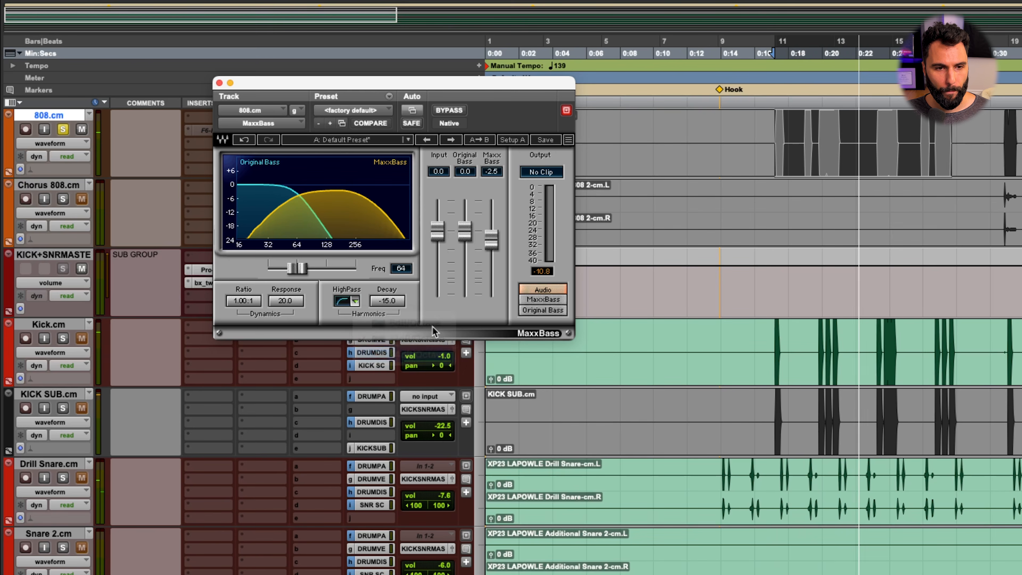
pyautogui.click(353, 303)
pyautogui.click(407, 322)
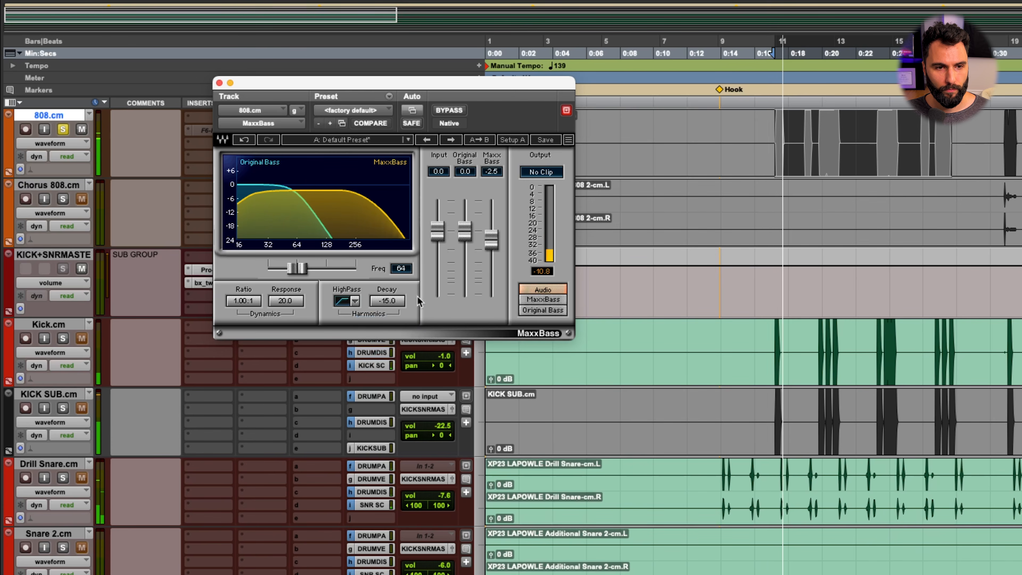
pyautogui.click(353, 302)
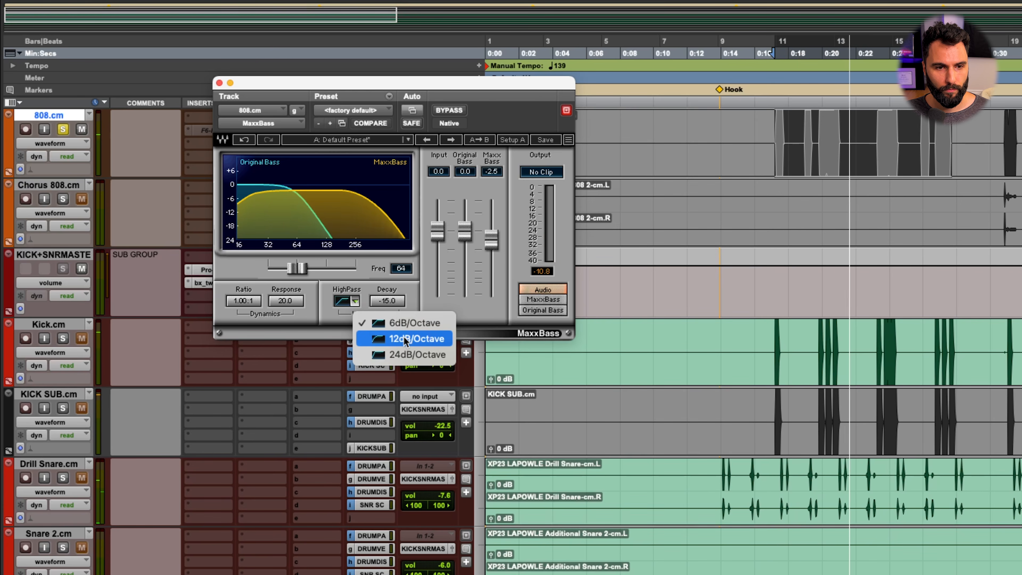
pyautogui.click(416, 338)
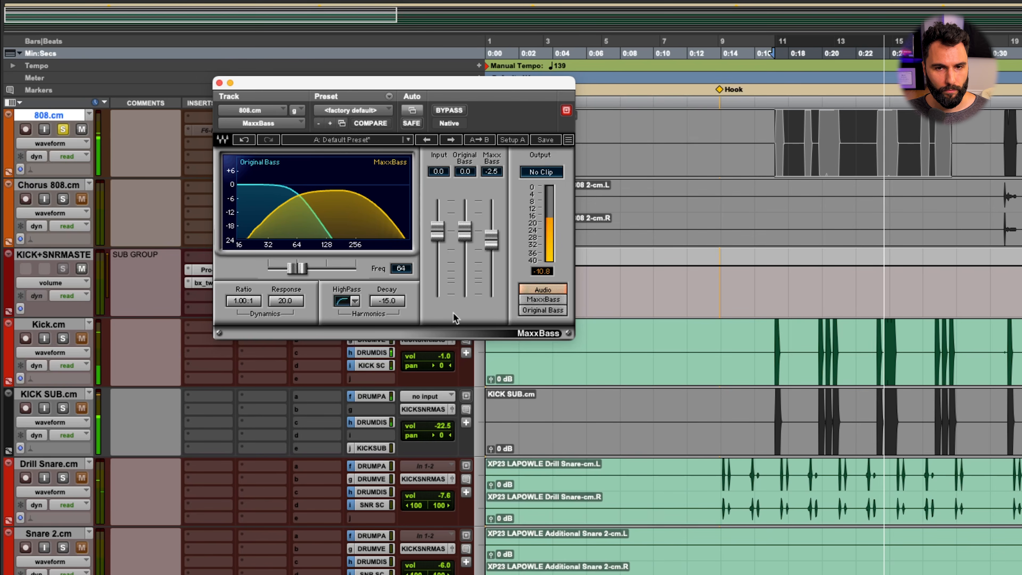
pyautogui.click(354, 301)
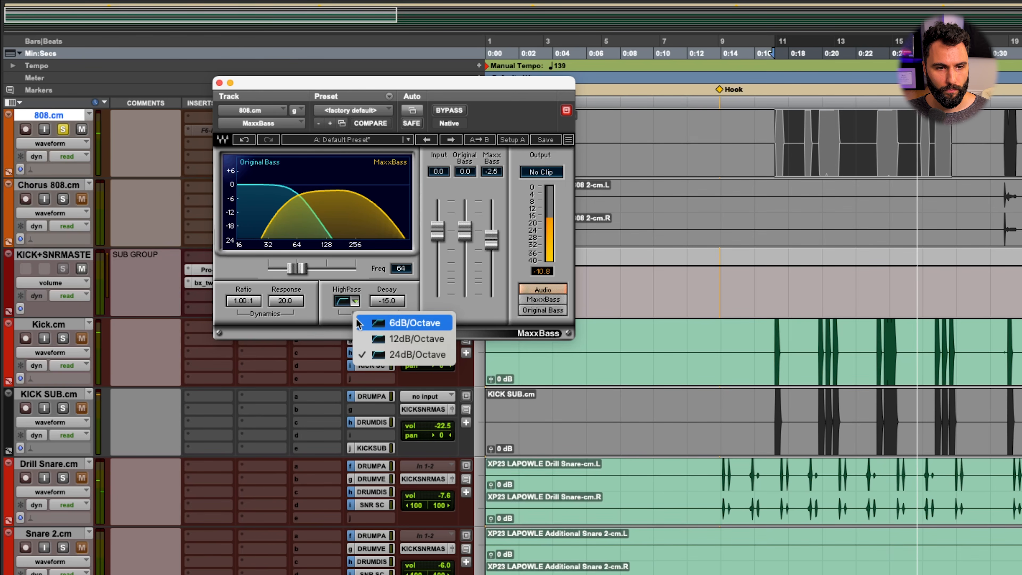
pyautogui.click(385, 351)
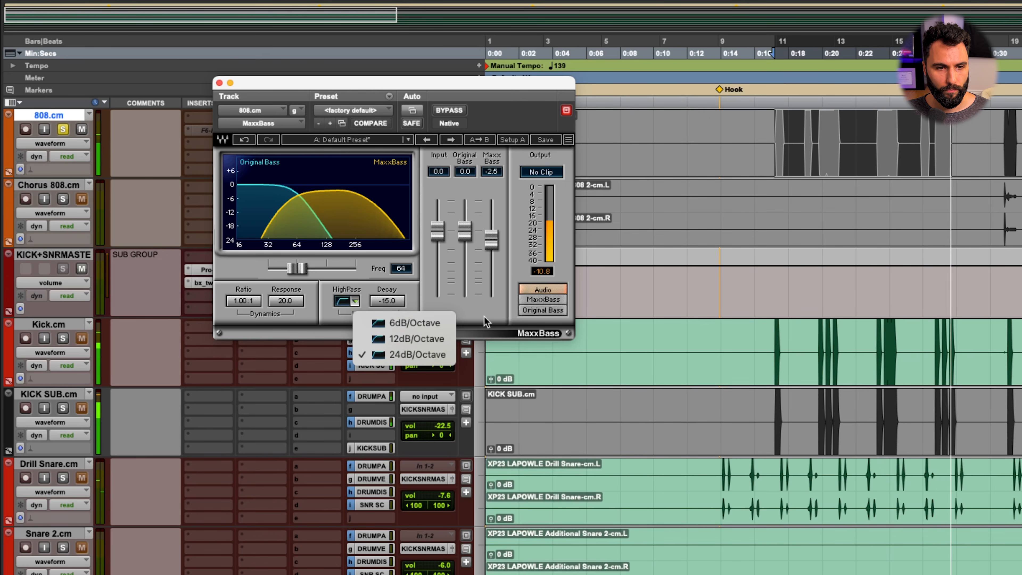
pyautogui.press('space')
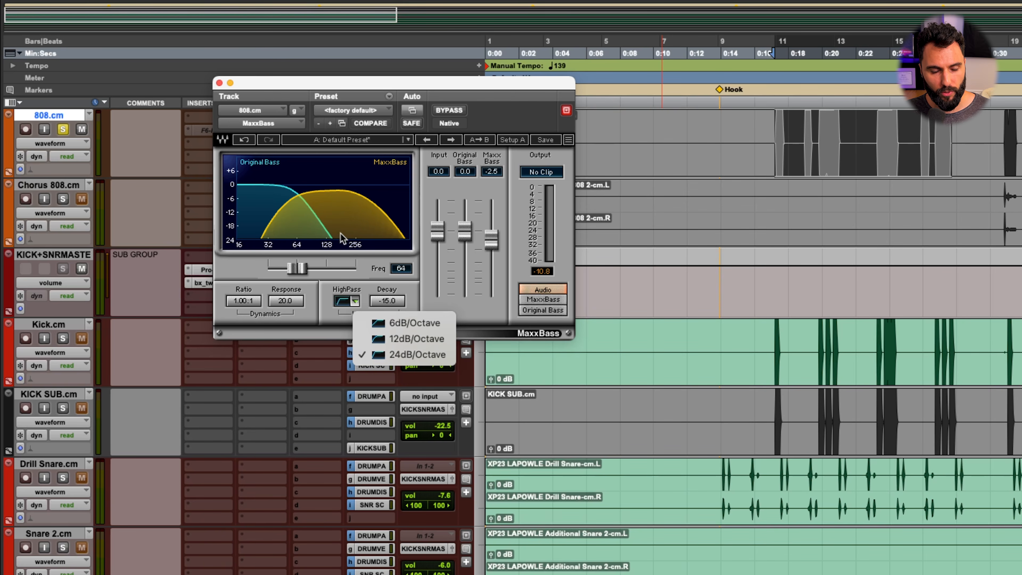
# Set the harmonics high-pass slope to 12 dB/Octave and try a decay of -24.0
pyautogui.click(436, 339)
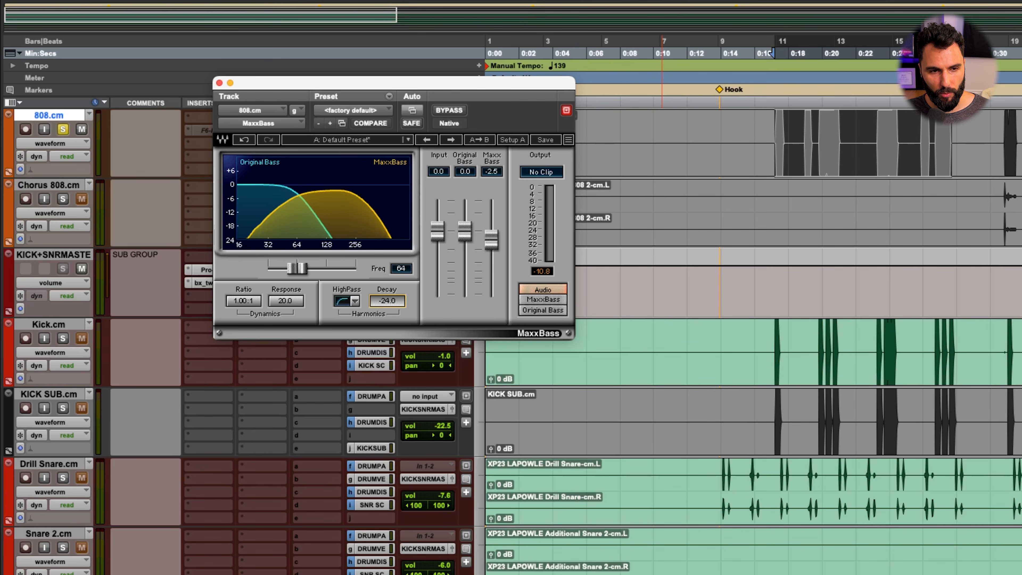
pyautogui.click(355, 301)
pyautogui.click(451, 297)
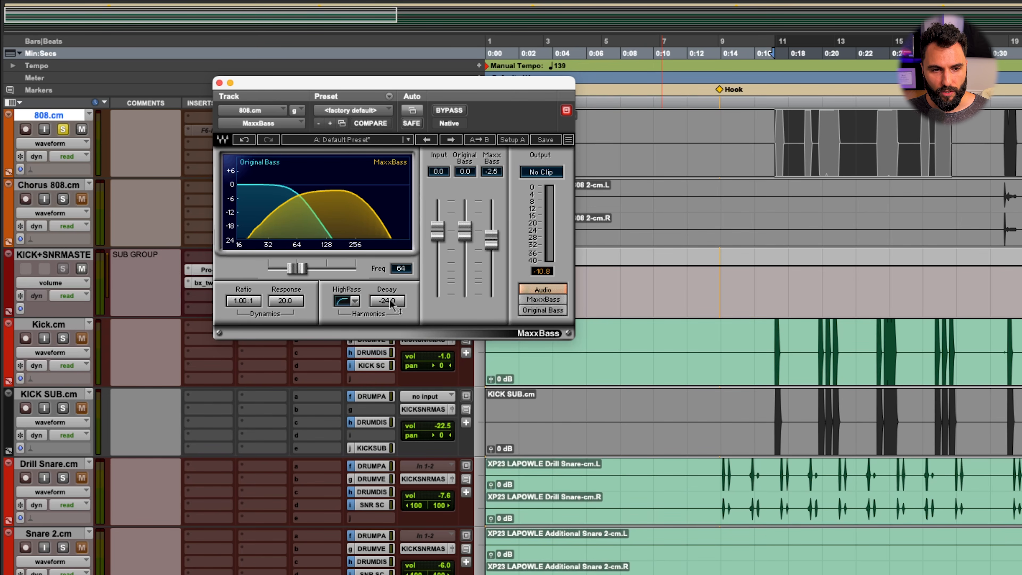
# Set the MaxxBass harmonics decay to -9.0 while the 808 plays
pyautogui.press('space')
pyautogui.moveTo(389, 300); pyautogui.dragTo(390, 285)
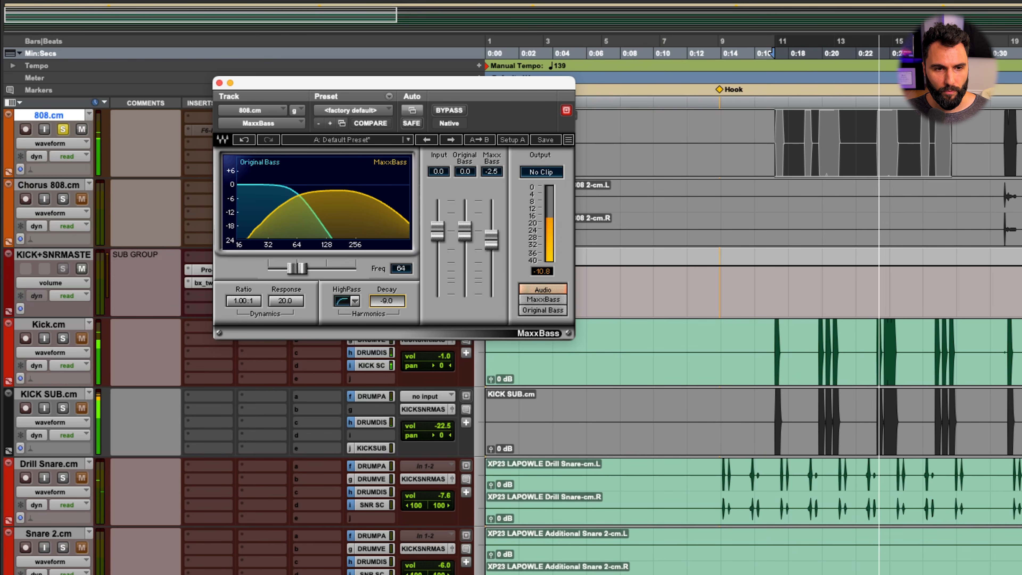
pyautogui.moveTo(388, 300)
pyautogui.mouseDown()
pyautogui.moveTo(388, 314)
pyautogui.moveTo(387, 298)
pyautogui.mouseUp()
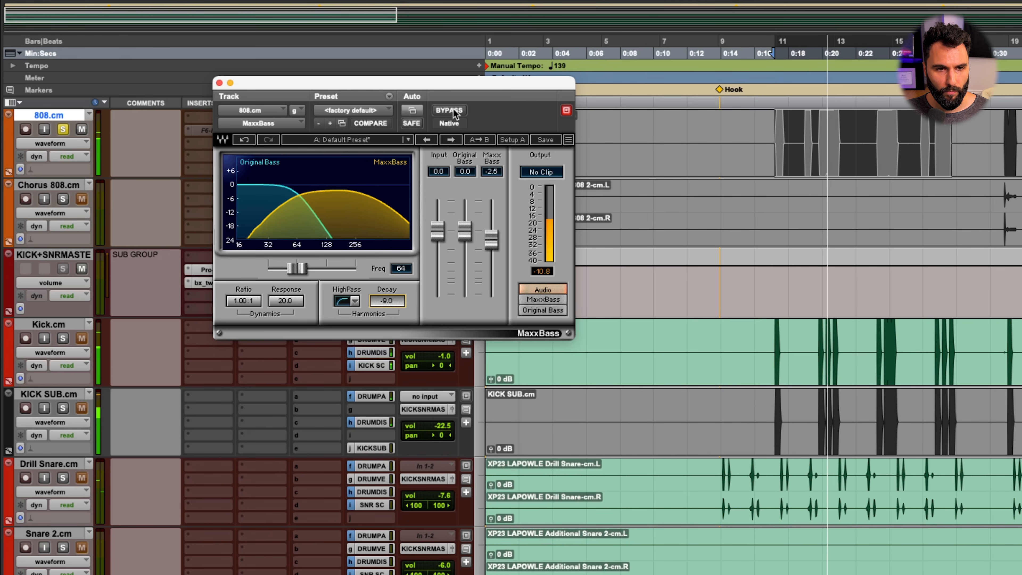
# Compare the 808 with MaxxBass bypassed and active during playback, and stop the transport
pyautogui.click(454, 113)
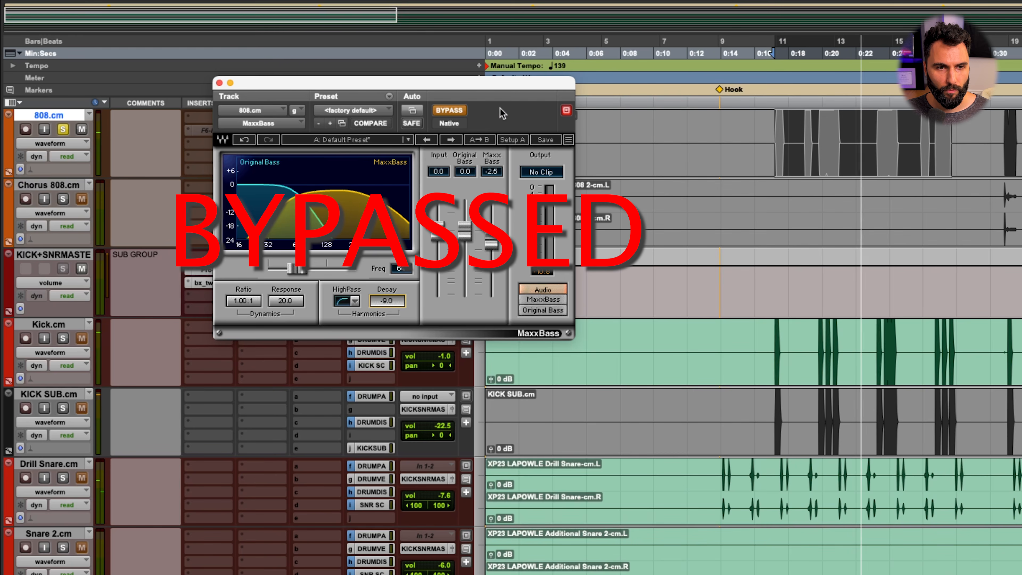
pyautogui.click(458, 112)
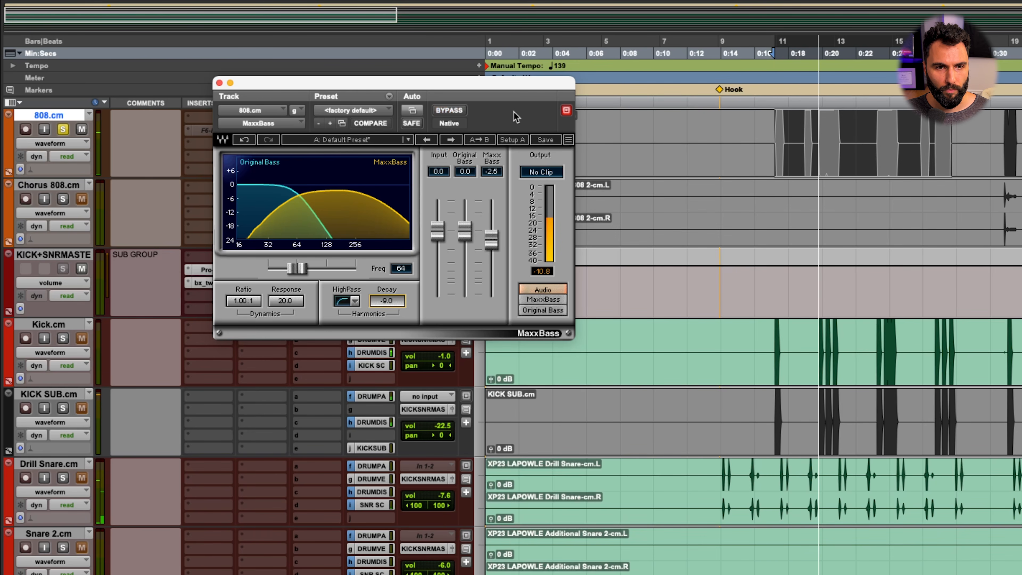
pyautogui.press('space')
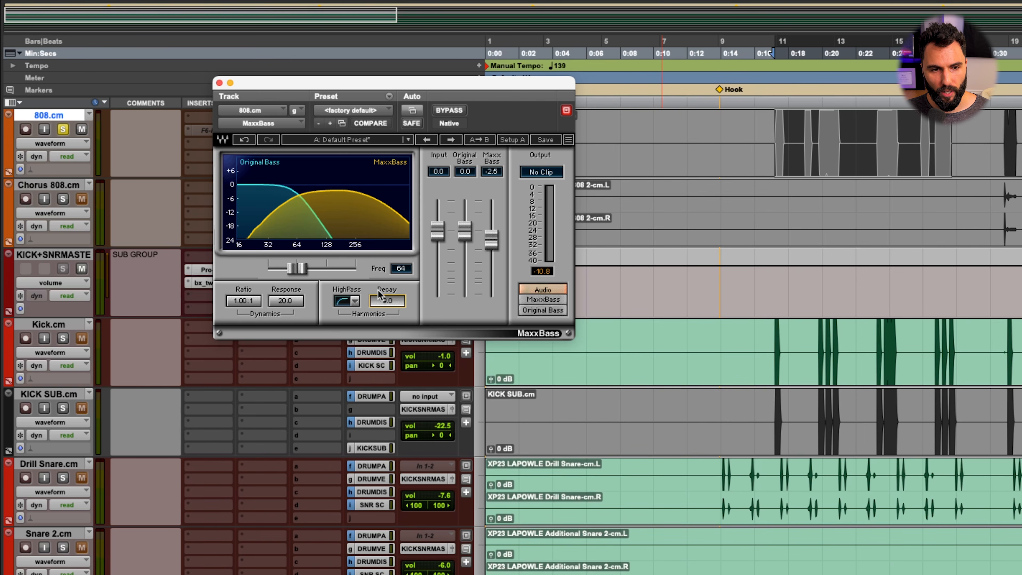
# Audition different MaxxBass dynamics ratios while the 808 plays, and set the ratio to 2.00:1
pyautogui.moveTo(392, 306); pyautogui.dragTo(392, 322)
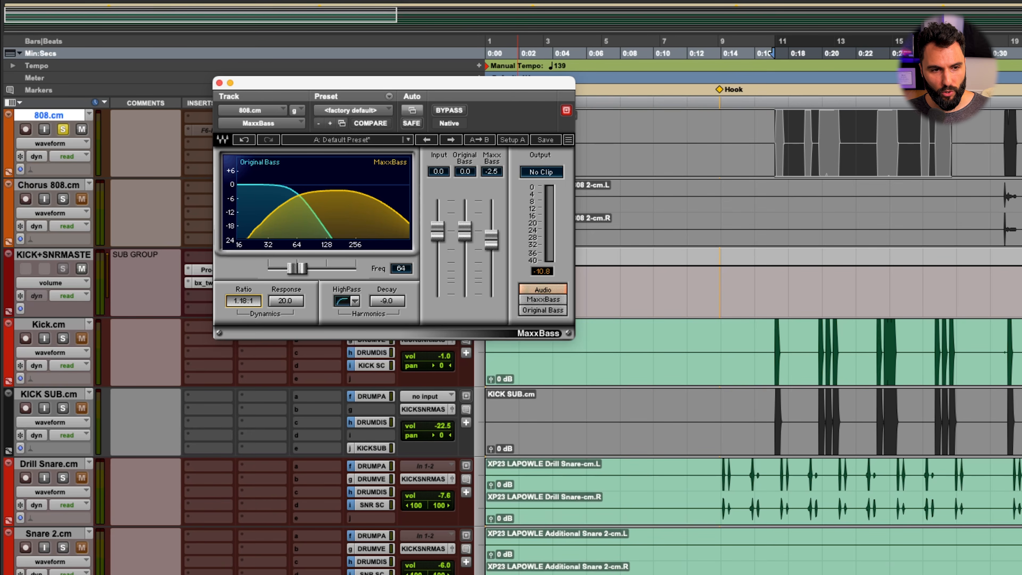
pyautogui.press('space')
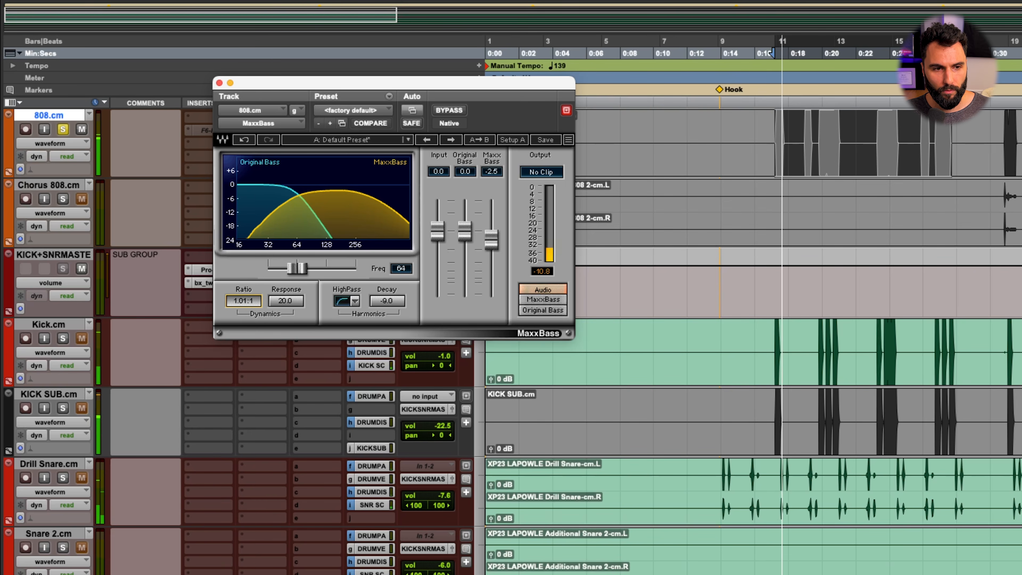
pyautogui.moveTo(244, 300); pyautogui.dragTo(243, 272)
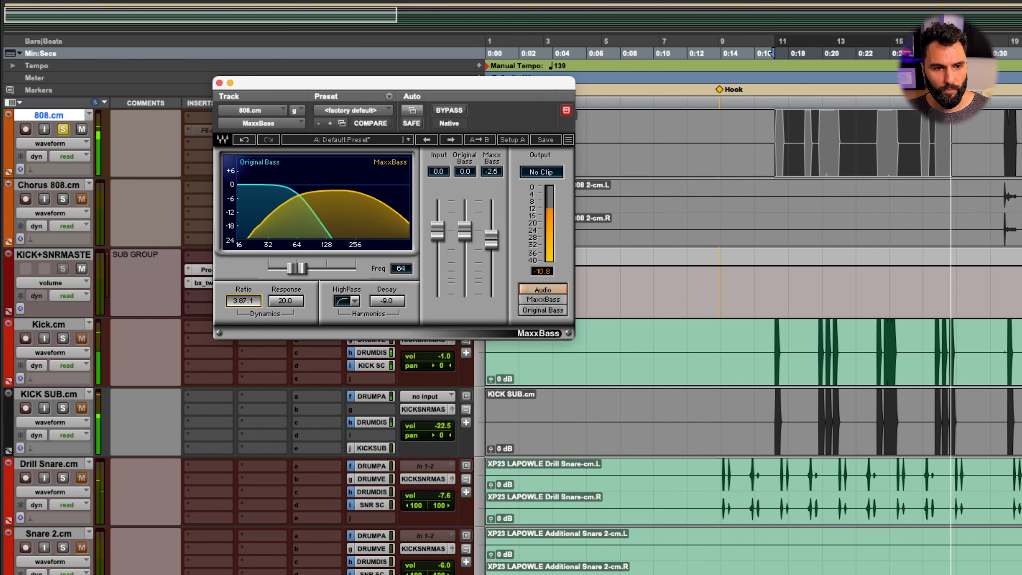
pyautogui.moveTo(243, 300); pyautogui.dragTo(243, 314)
pyautogui.moveTo(243, 300); pyautogui.dragTo(243, 296)
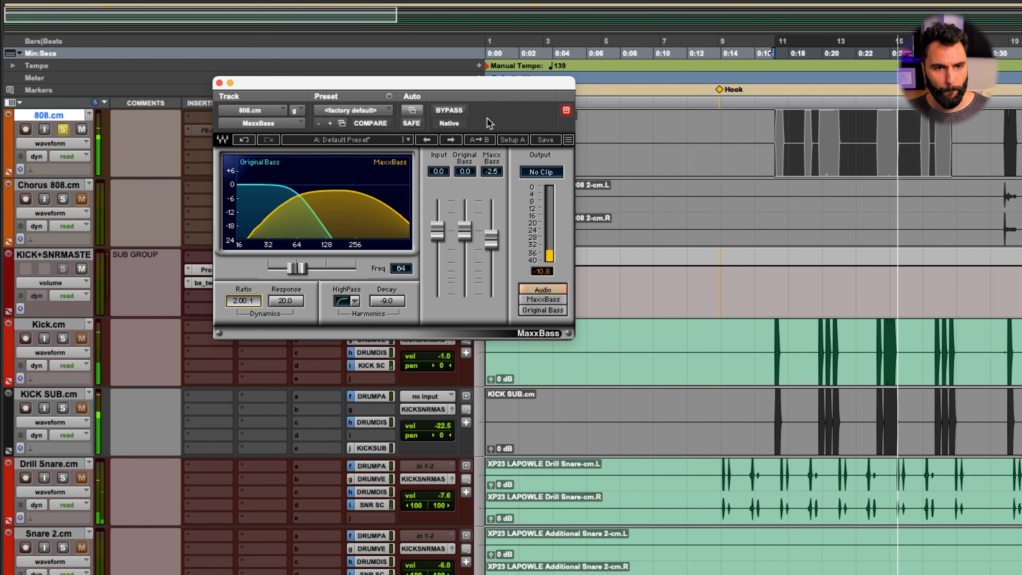
# Compare the 2.00:1 ratio setting against the bypassed 808 during playback, and stop the transport
pyautogui.click(458, 112)
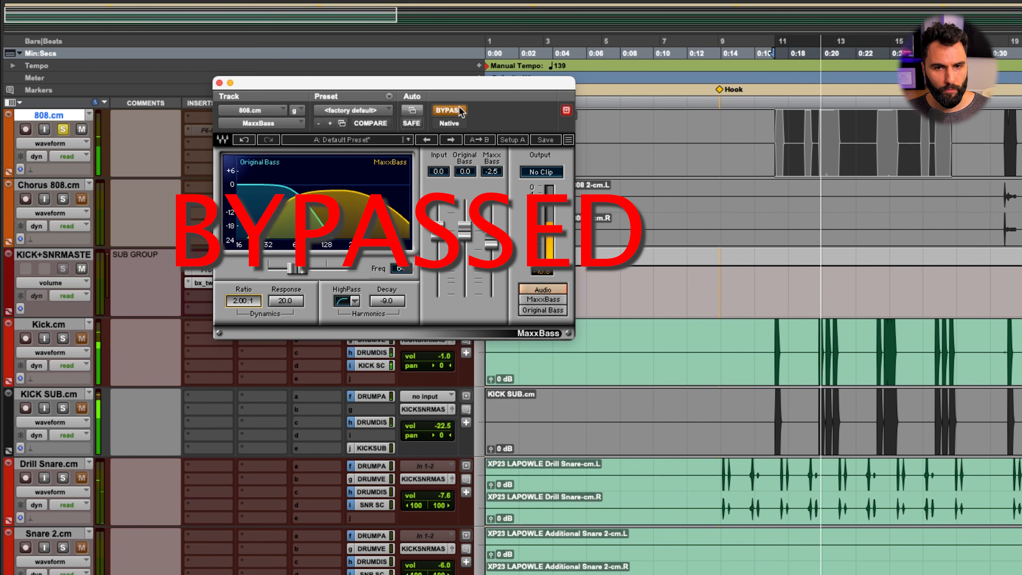
pyautogui.click(459, 111)
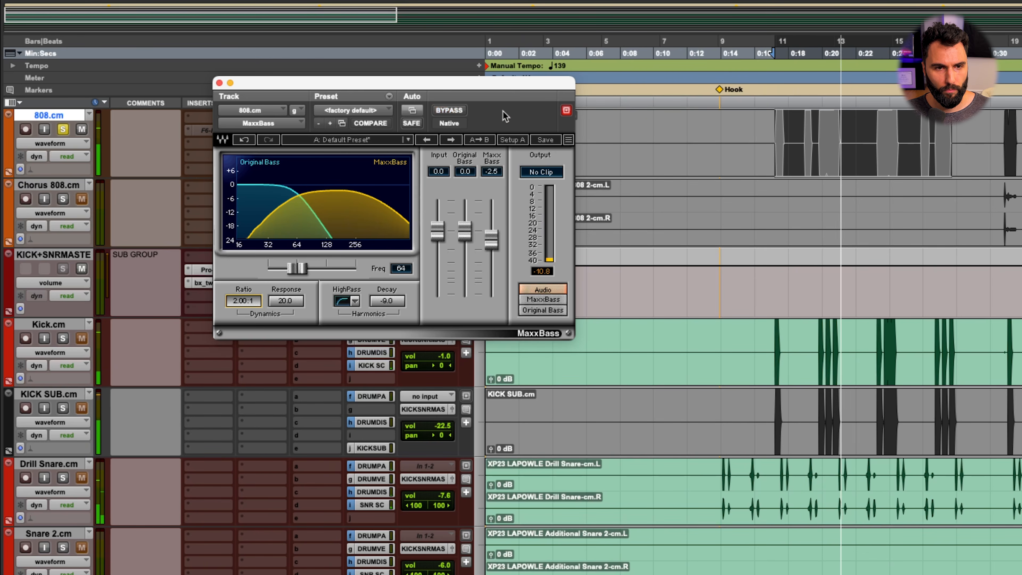
pyautogui.press('space')
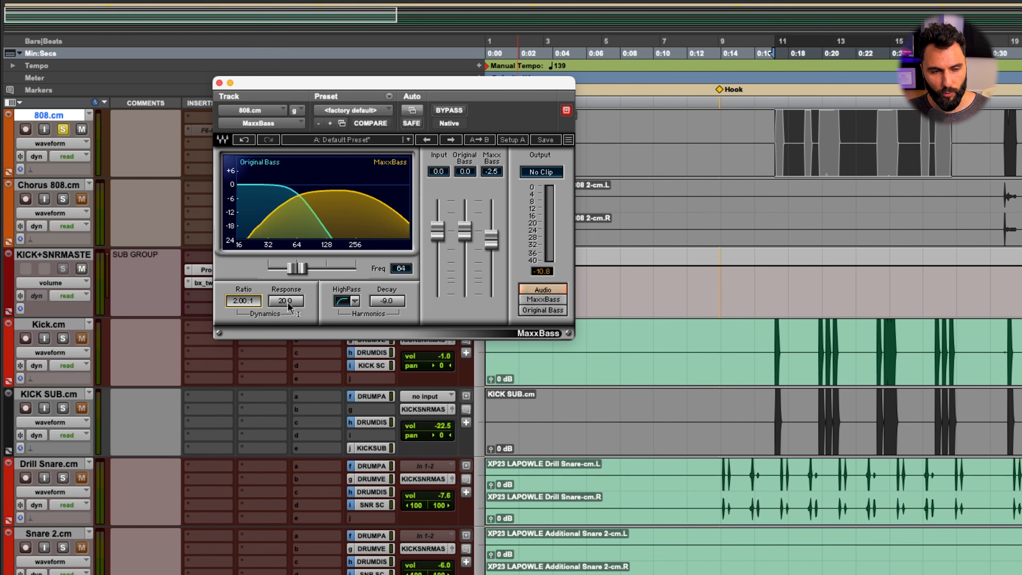
# Audition short and long MaxxBass response times during playback, set the response to 12.0, and stop the transport
pyautogui.moveTo(289, 307); pyautogui.dragTo(289, 322)
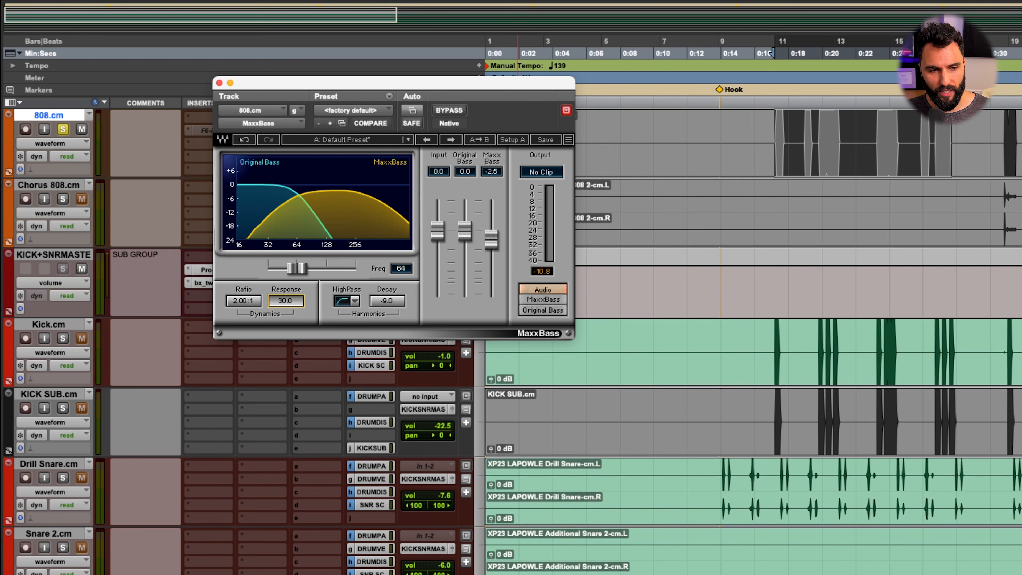
pyautogui.moveTo(286, 300); pyautogui.dragTo(285, 308)
pyautogui.press('space')
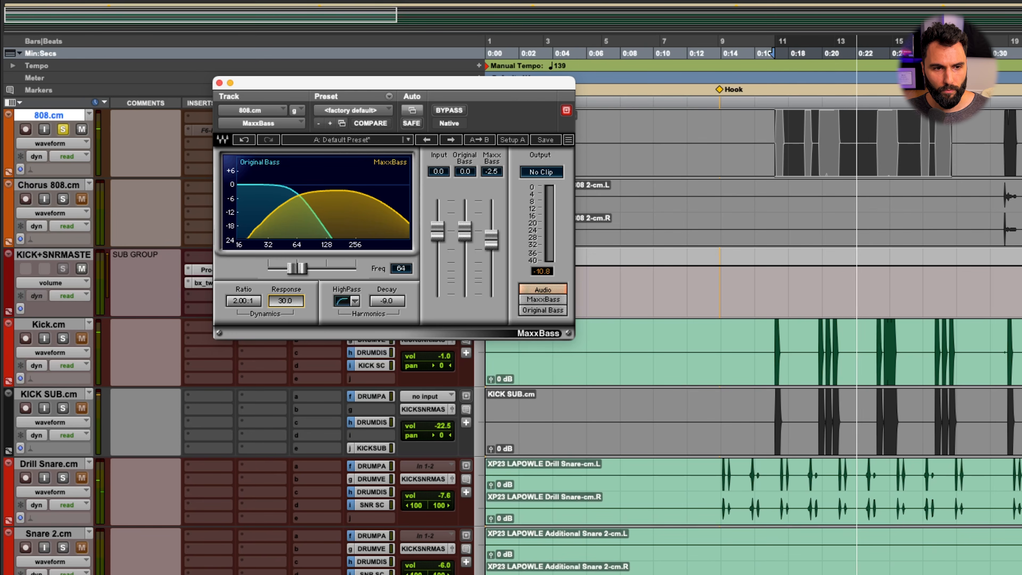
pyautogui.moveTo(285, 301); pyautogui.dragTo(285, 309)
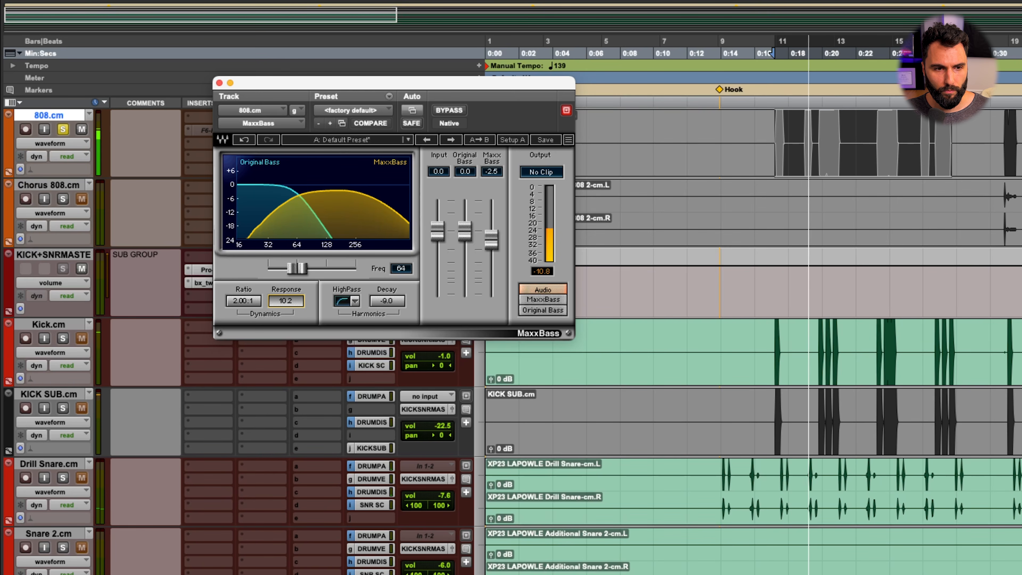
pyautogui.moveTo(286, 300); pyautogui.dragTo(285, 289)
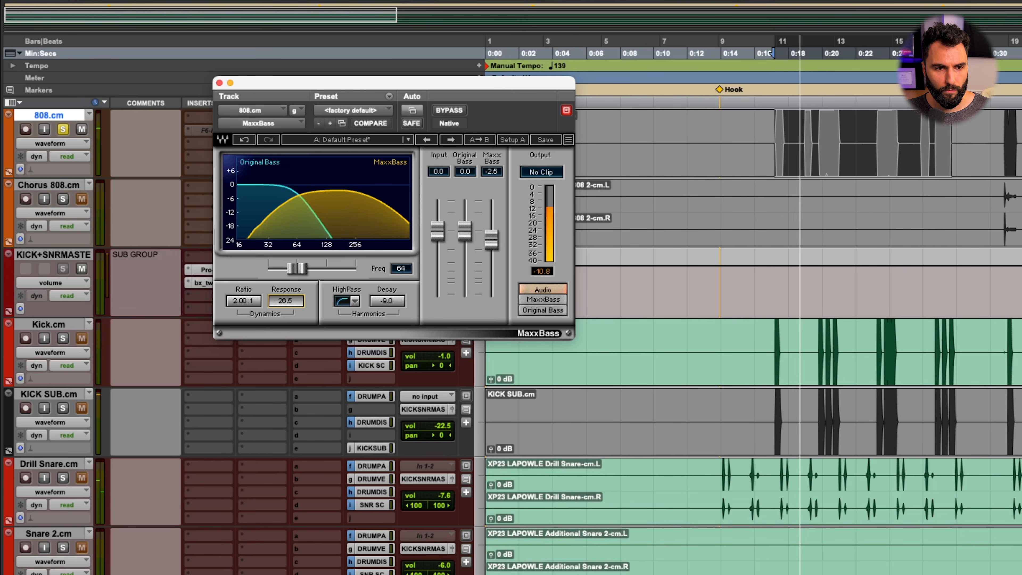
pyautogui.moveTo(285, 301); pyautogui.dragTo(285, 312)
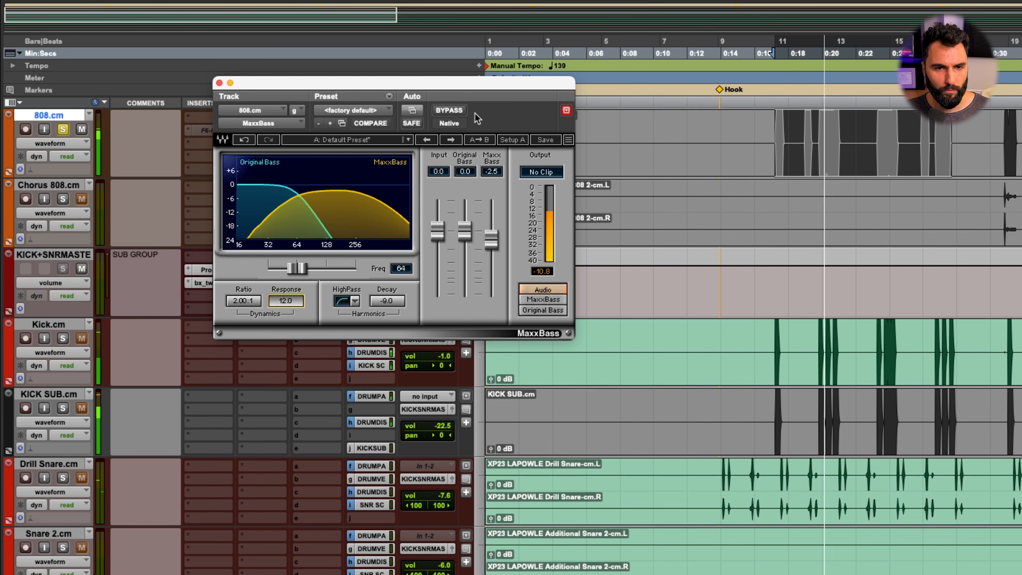
pyautogui.press('space')
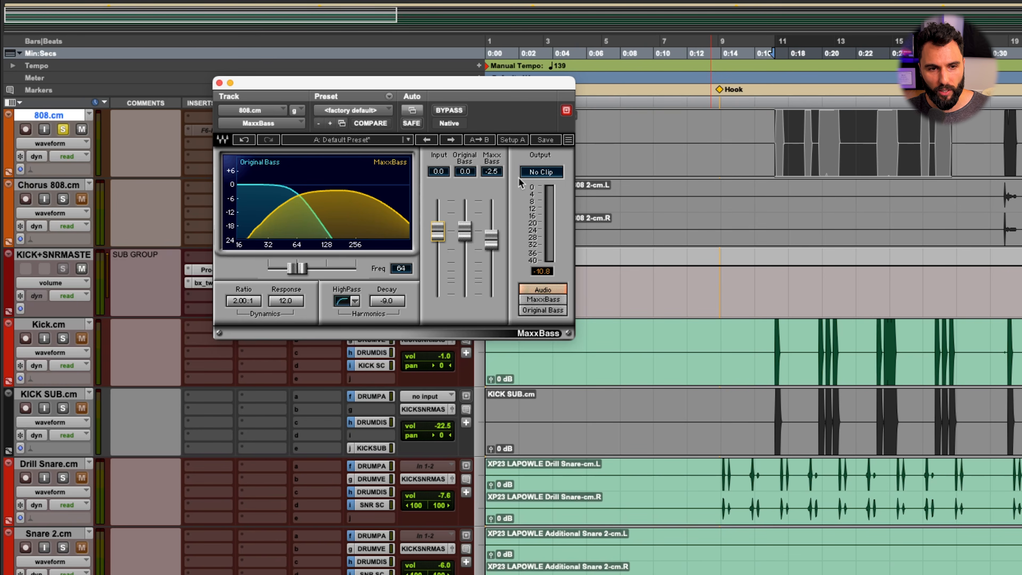
# Try a MaxxBass input level of -0.5, reset it to 0.0, and close the plug-in window
pyautogui.moveTo(441, 231); pyautogui.dragTo(441, 233)
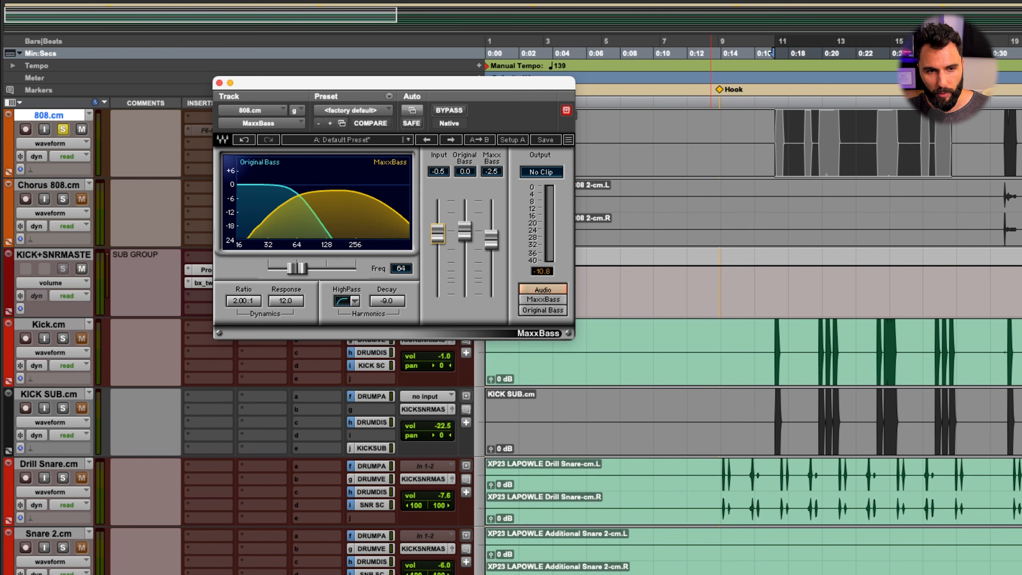
pyautogui.keyDown('alt'); pyautogui.click(440, 233); pyautogui.keyUp('alt')
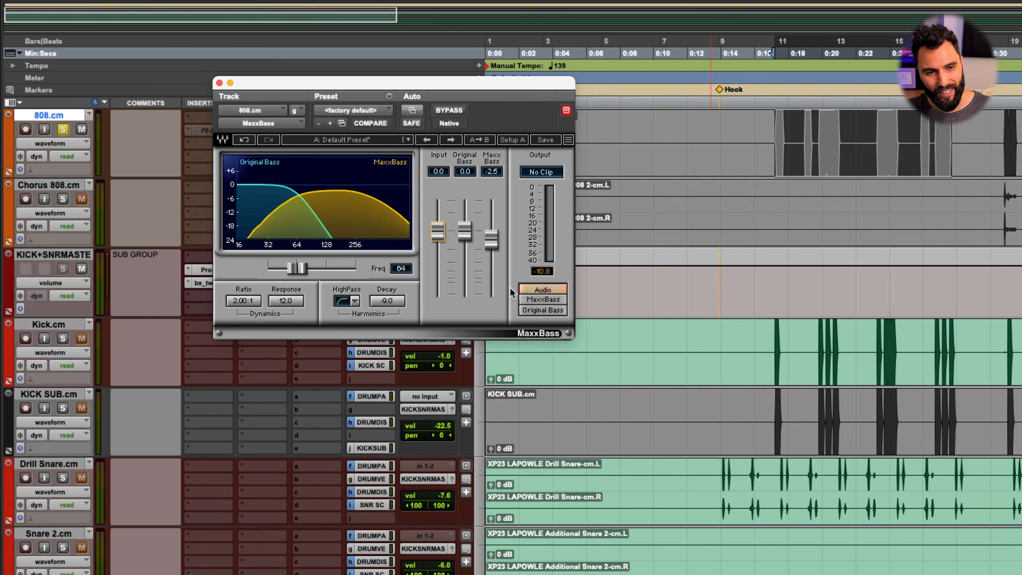
pyautogui.click(219, 83)
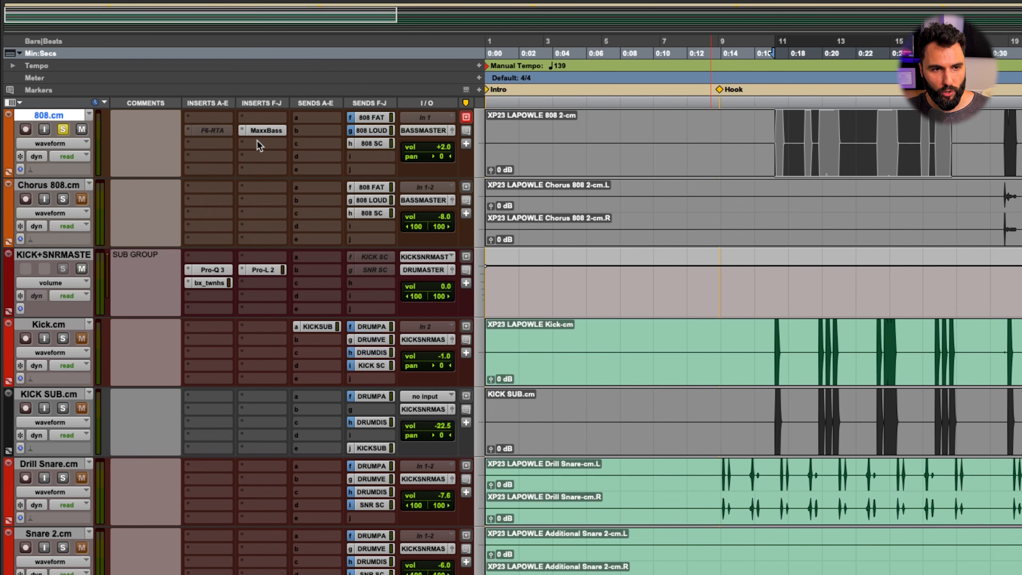
# Insert WLM Meter (mono) and PAZ Meters in the slots after MaxxBass on the 808 track
pyautogui.click(261, 142)
pyautogui.write('wlm')
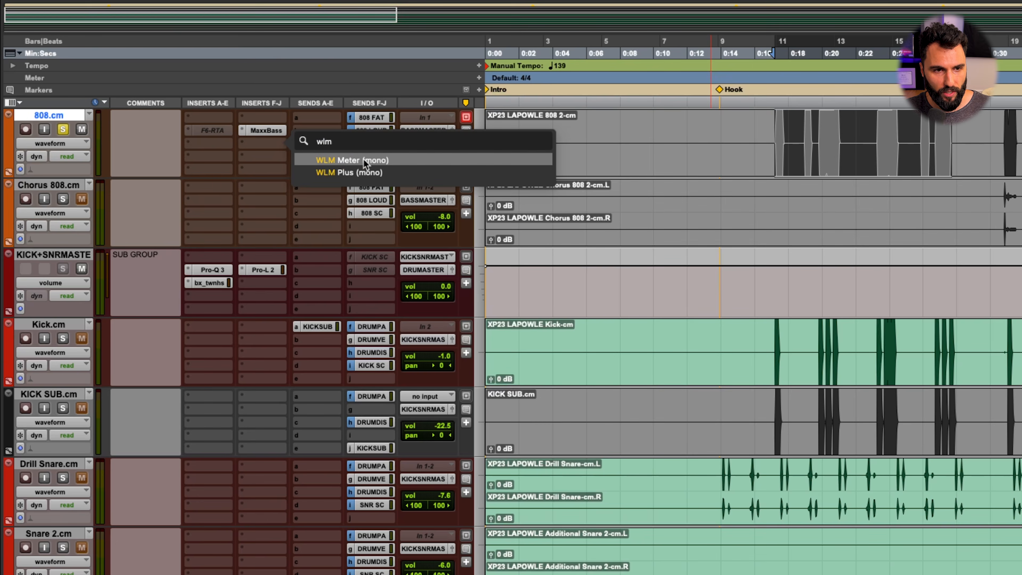
pyautogui.press('Return')
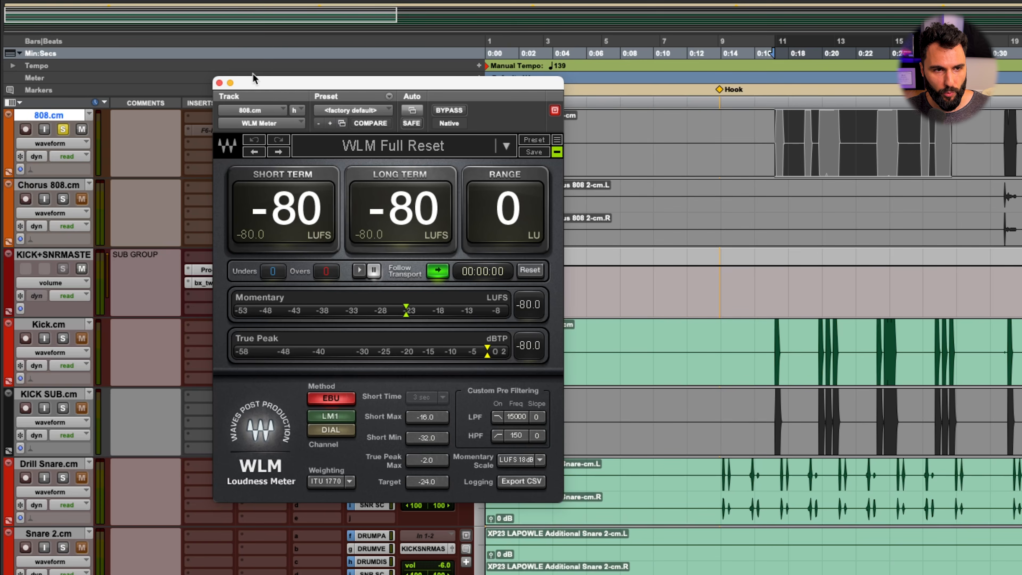
pyautogui.moveTo(222, 87); pyautogui.dragTo(30, 181)
pyautogui.click(242, 158)
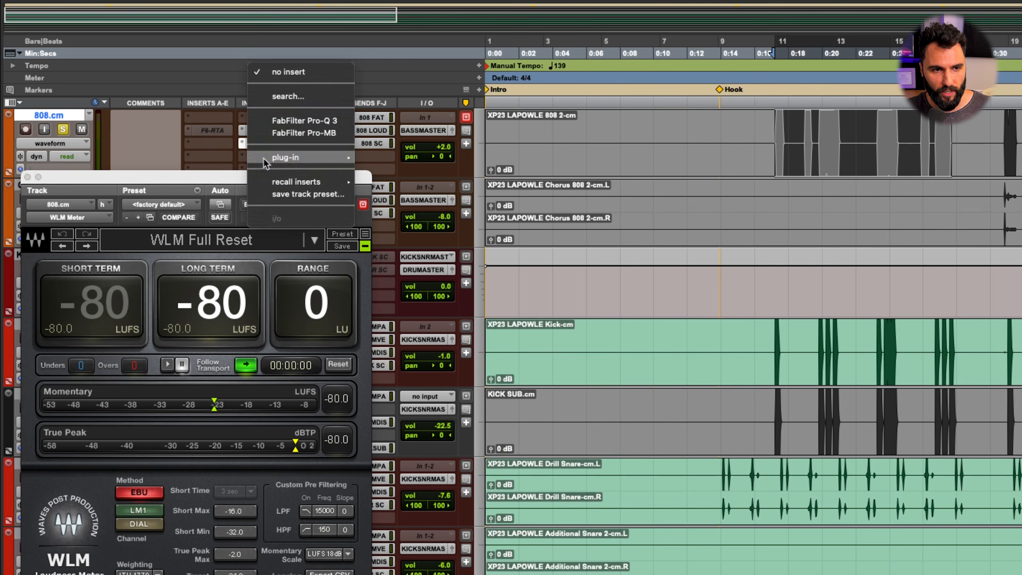
pyautogui.click(295, 97)
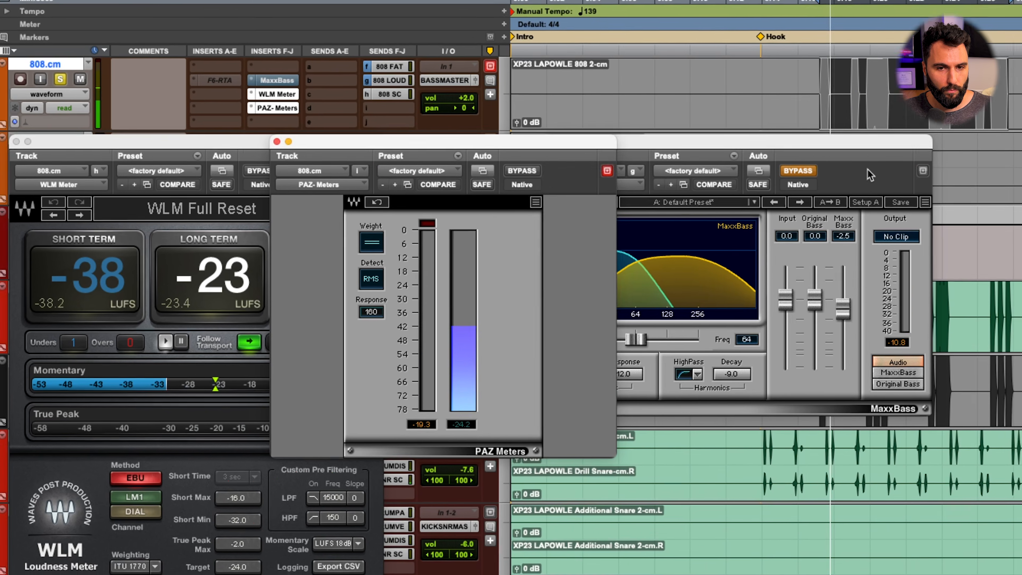
# Take MaxxBass out of bypass, lower its input to -4.0 for level matching, and start playback
pyautogui.click(868, 170)
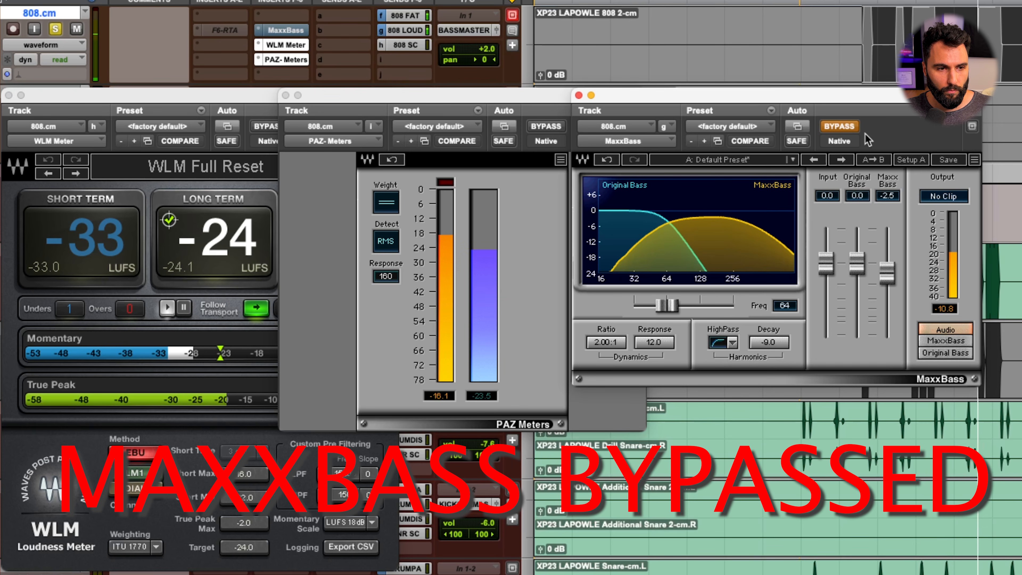
pyautogui.click(849, 128)
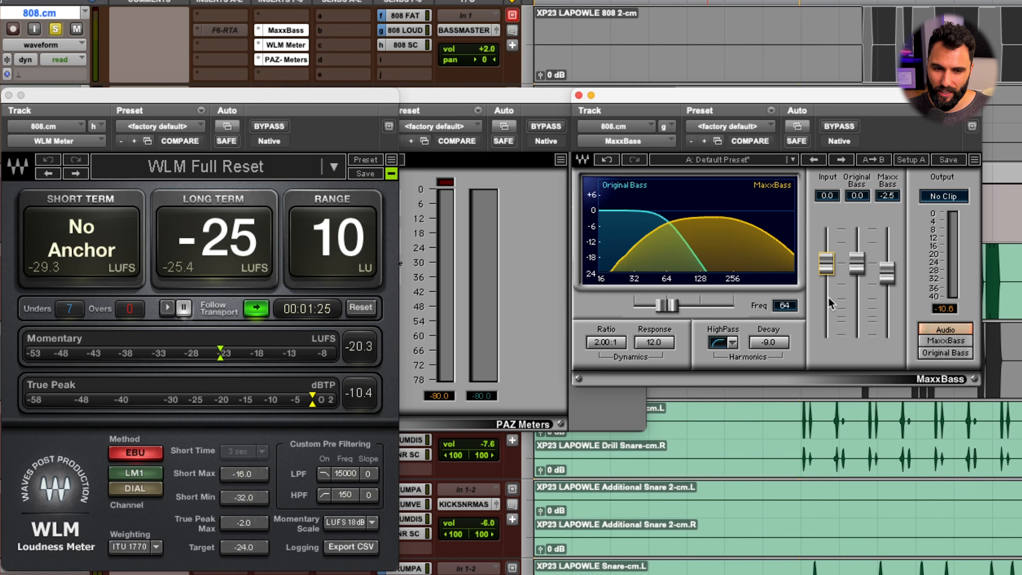
pyautogui.moveTo(825, 262); pyautogui.dragTo(826, 278)
pyautogui.press('space')
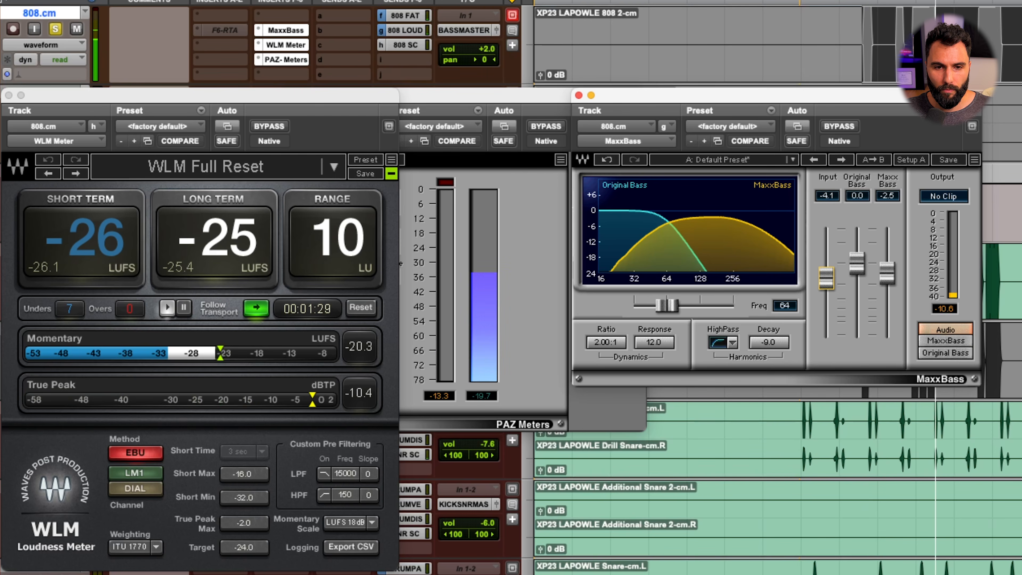
# Reset the PAZ Meters peak reading and check the 808's level on both meters with MaxxBass active
pyautogui.click(439, 396)
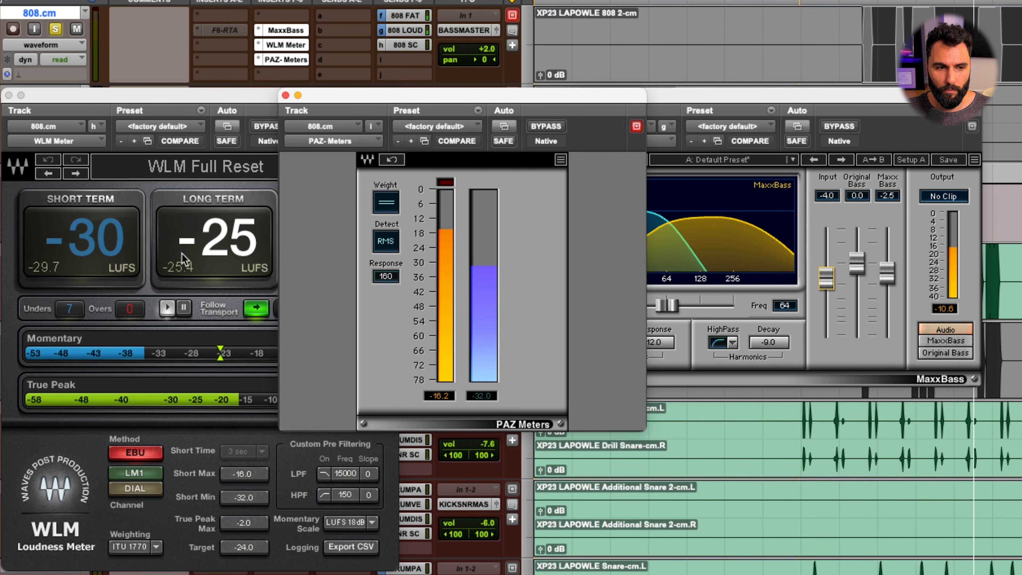
pyautogui.click(103, 230)
pyautogui.click(700, 98)
pyautogui.click(442, 402)
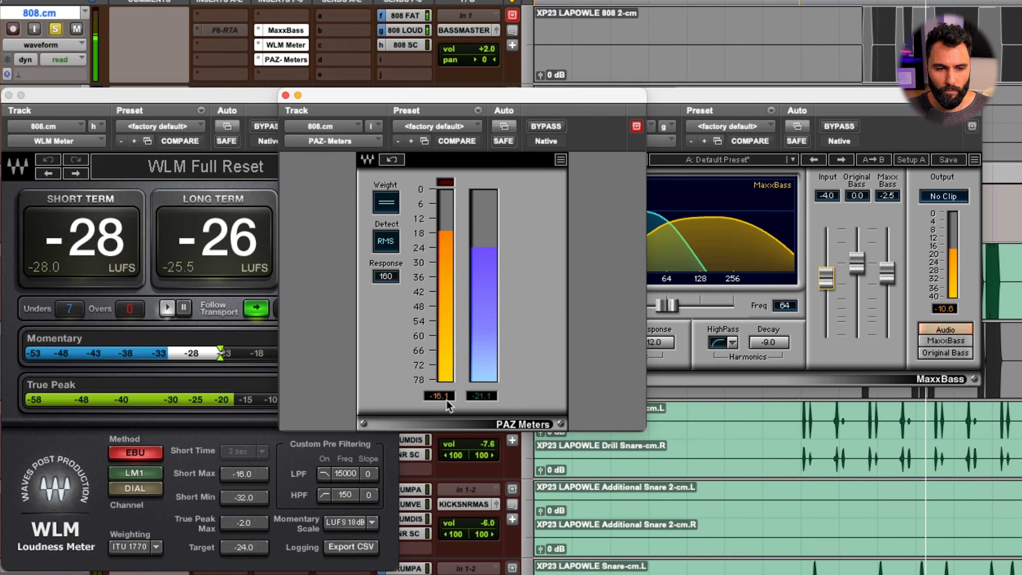
# Compare the level-matched 808 with MaxxBass bypassed and active during playback, and stop the transport
pyautogui.click(845, 107)
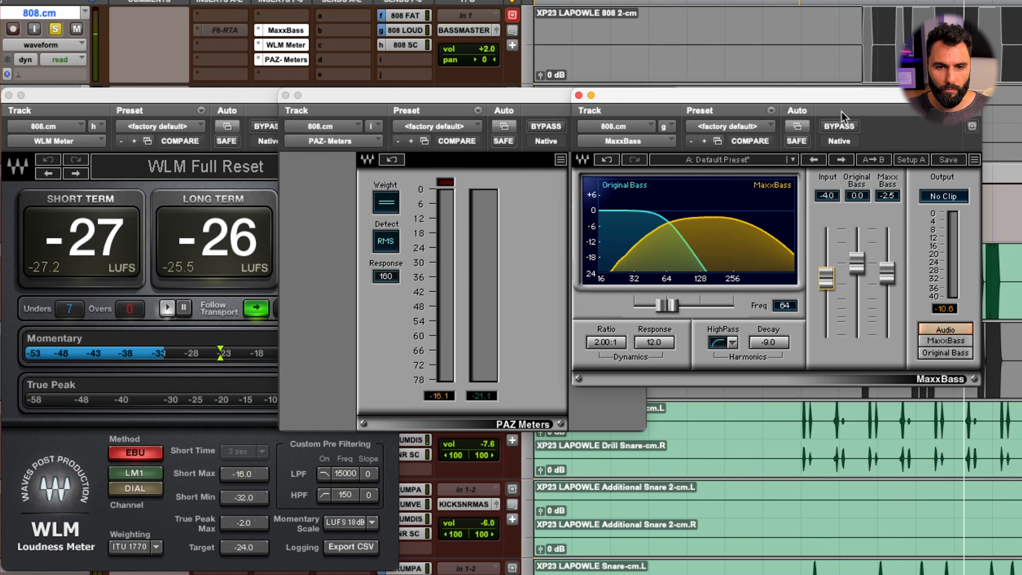
pyautogui.click(842, 125)
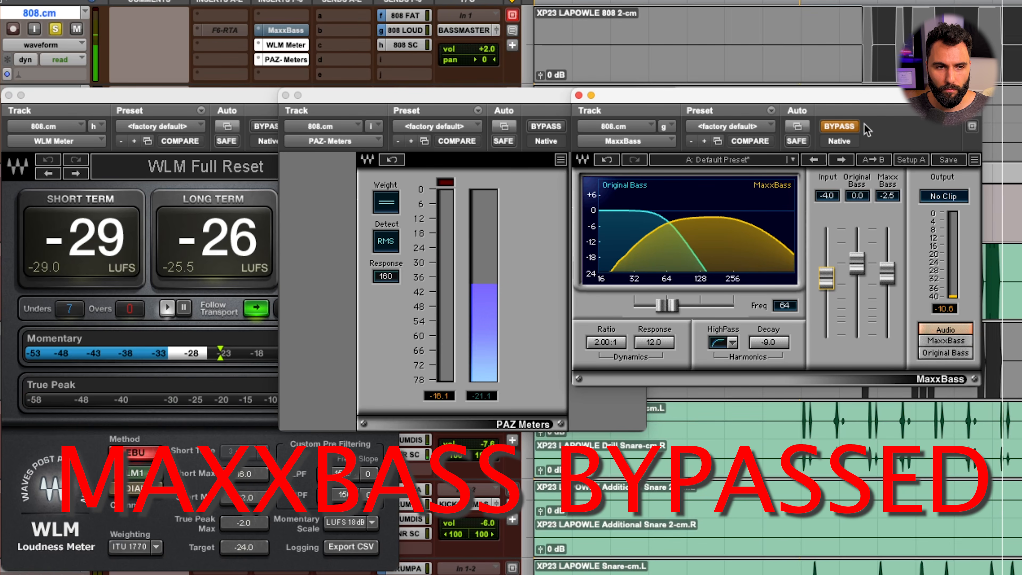
pyautogui.click(848, 127)
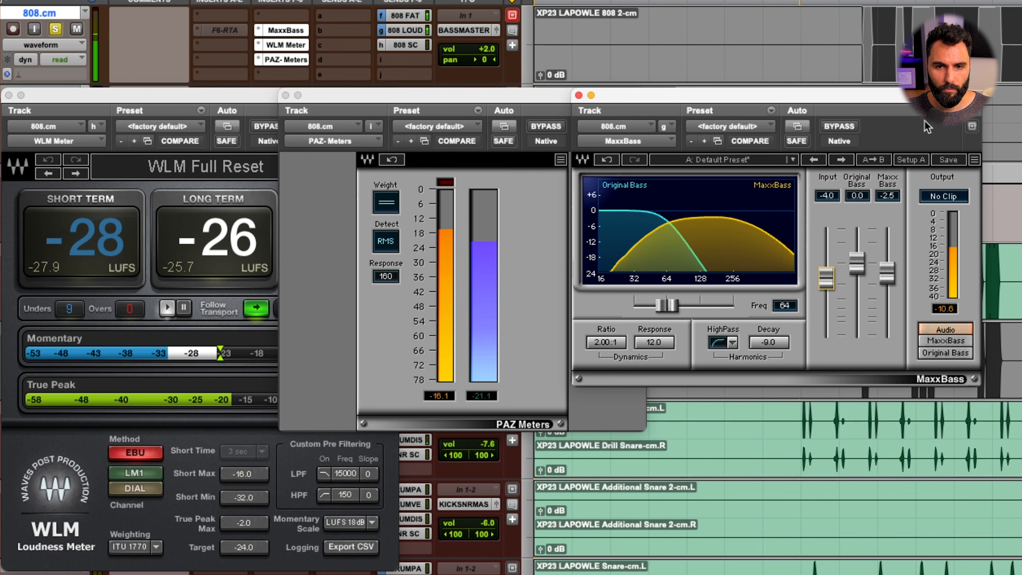
pyautogui.press('space')
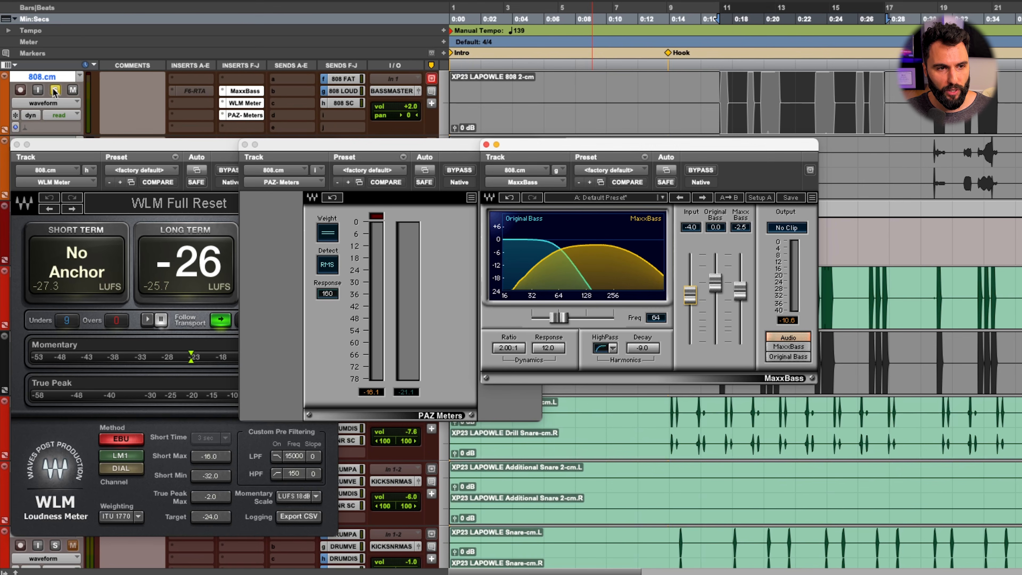
# Unsolo the 808 track and clear away both meters, making the WLM Meter and PAZ Meters inserts inactive
pyautogui.click(55, 31)
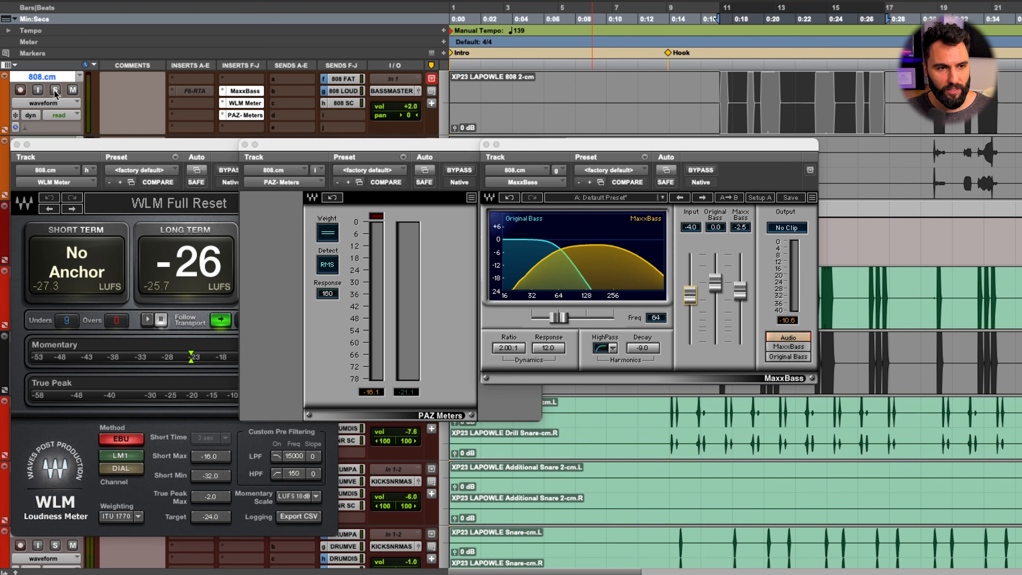
pyautogui.click(15, 145)
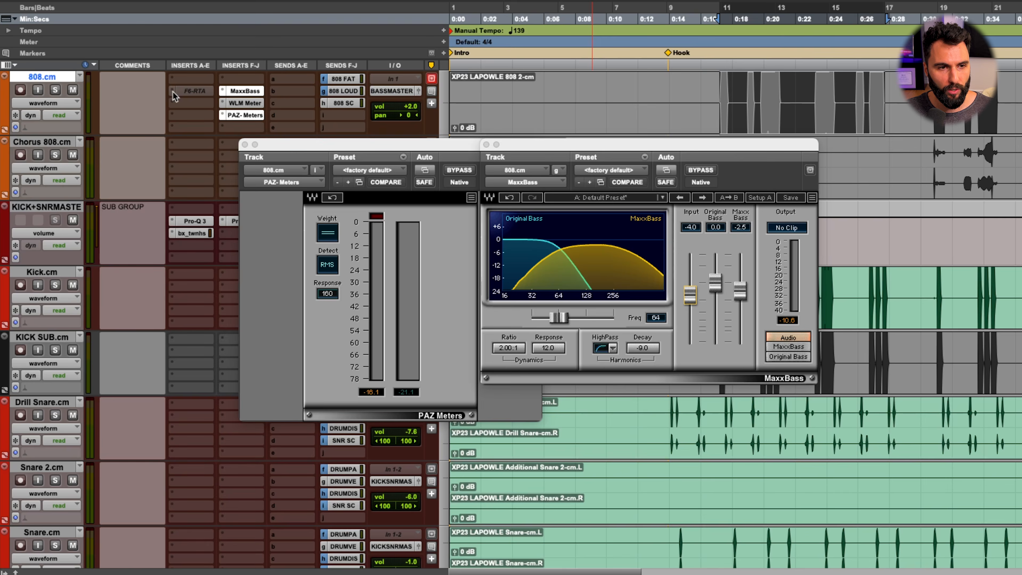
pyautogui.keyDown('ctrl'); pyautogui.keyDown('super'); pyautogui.click(250, 117); pyautogui.keyUp('super'); pyautogui.keyUp('ctrl')
pyautogui.click(245, 144)
pyautogui.moveTo(526, 148); pyautogui.dragTo(244, 162)
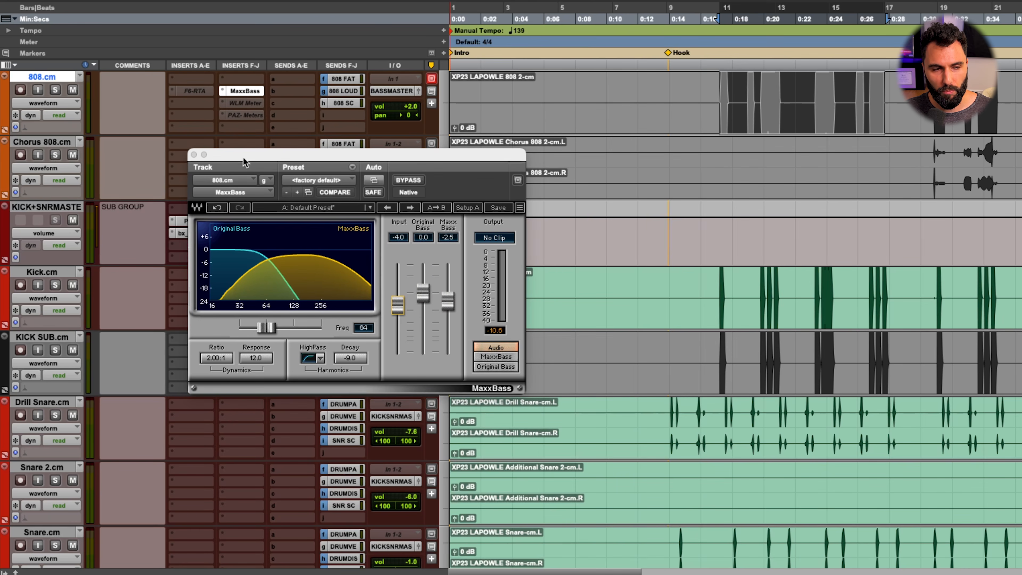
# Play the selected section with the full mix and compare the 808 with MaxxBass bypassed and active, leaving MaxxBass active
pyautogui.click(418, 181)
pyautogui.press('space')
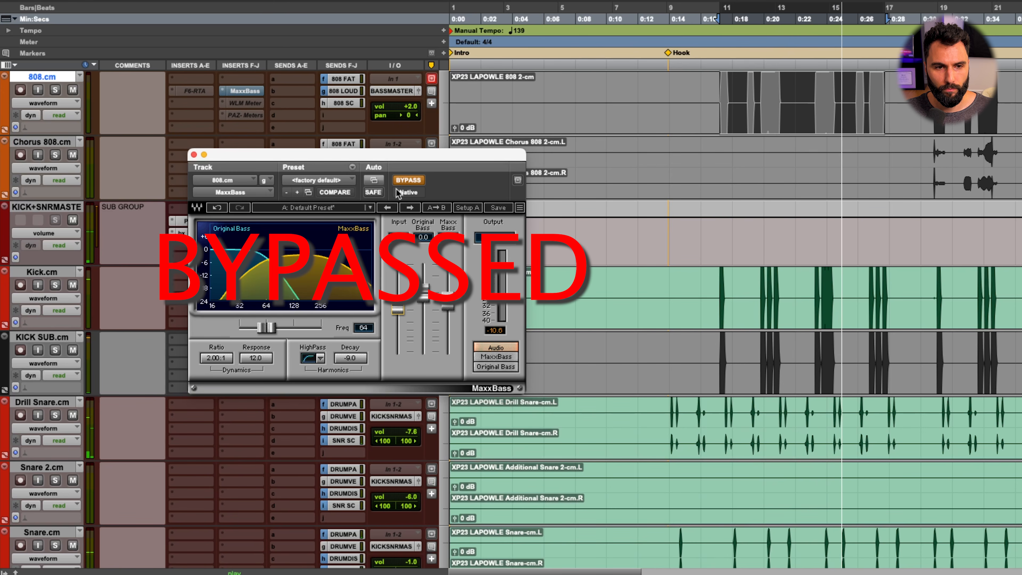
pyautogui.click(419, 183)
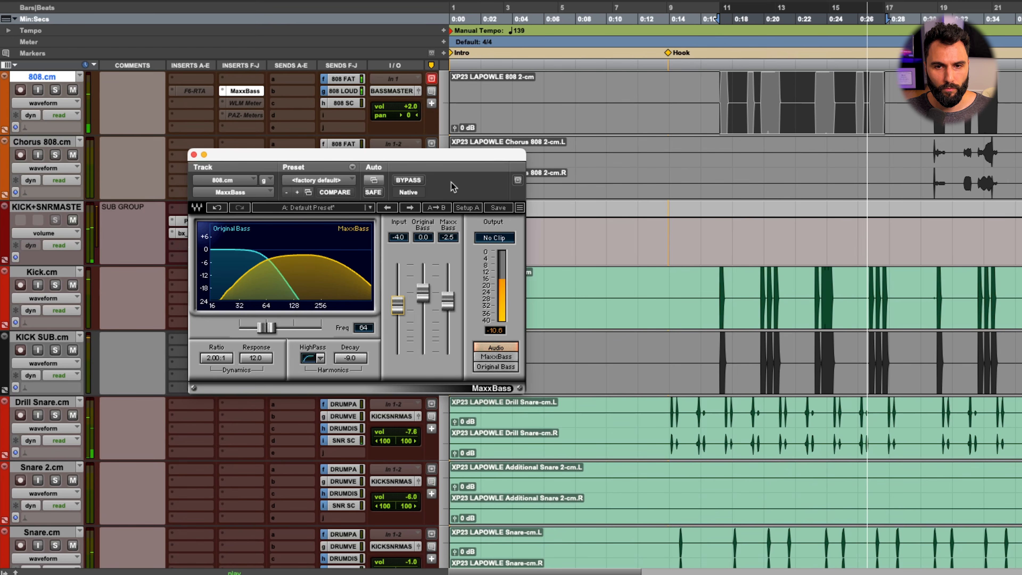
pyautogui.click(408, 180)
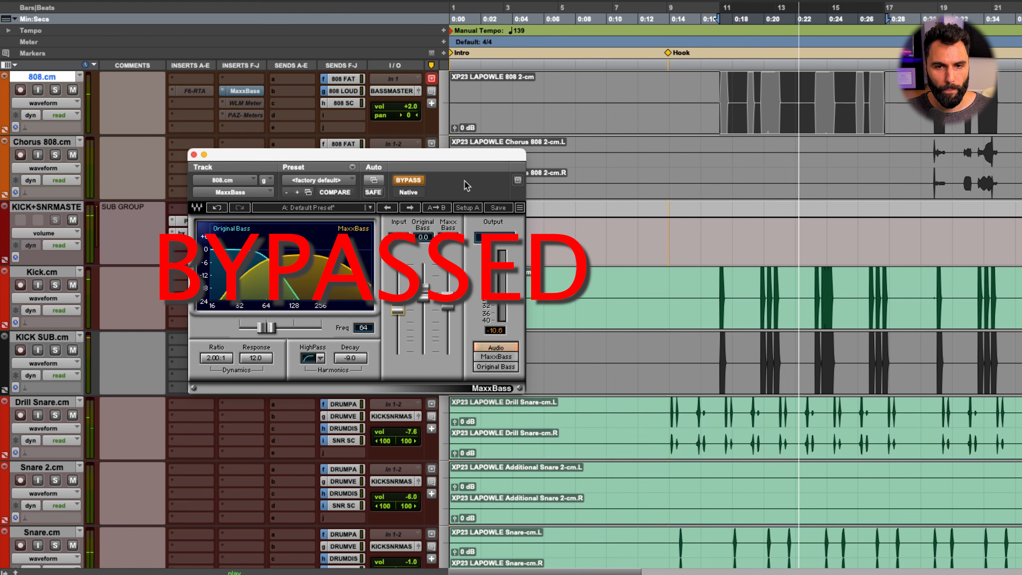
pyautogui.click(415, 181)
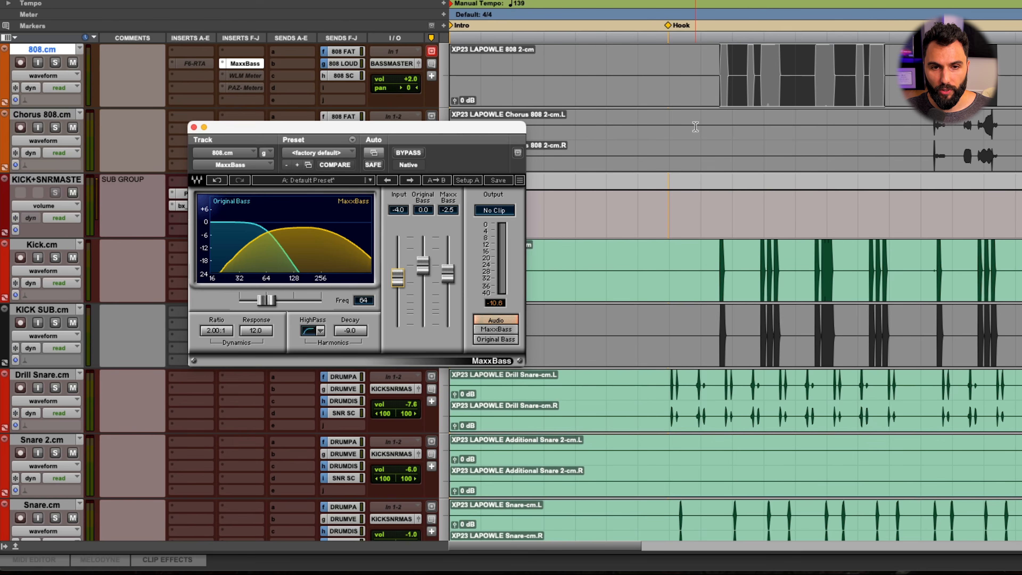
# Select the second and third 808 hits individually on the 808 track, ending with the short second hit selected
pyautogui.click(757, 66)
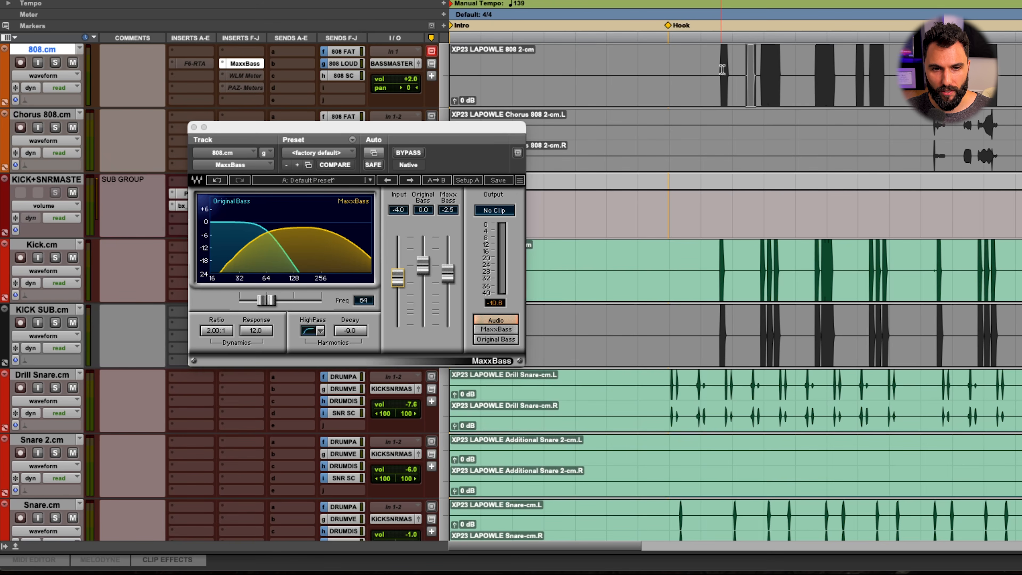
pyautogui.click(764, 77)
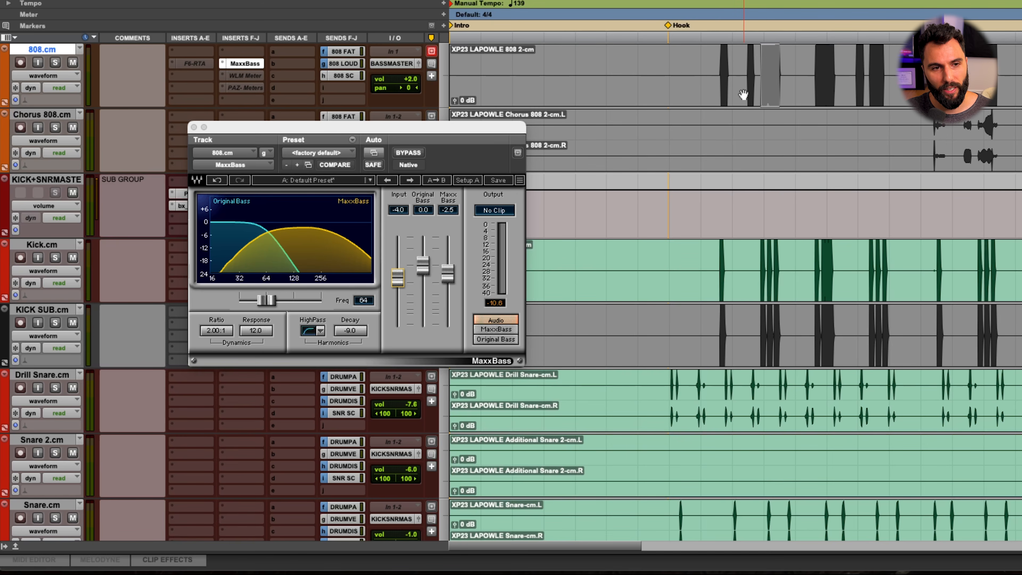
pyautogui.moveTo(744, 67); pyautogui.dragTo(748, 63)
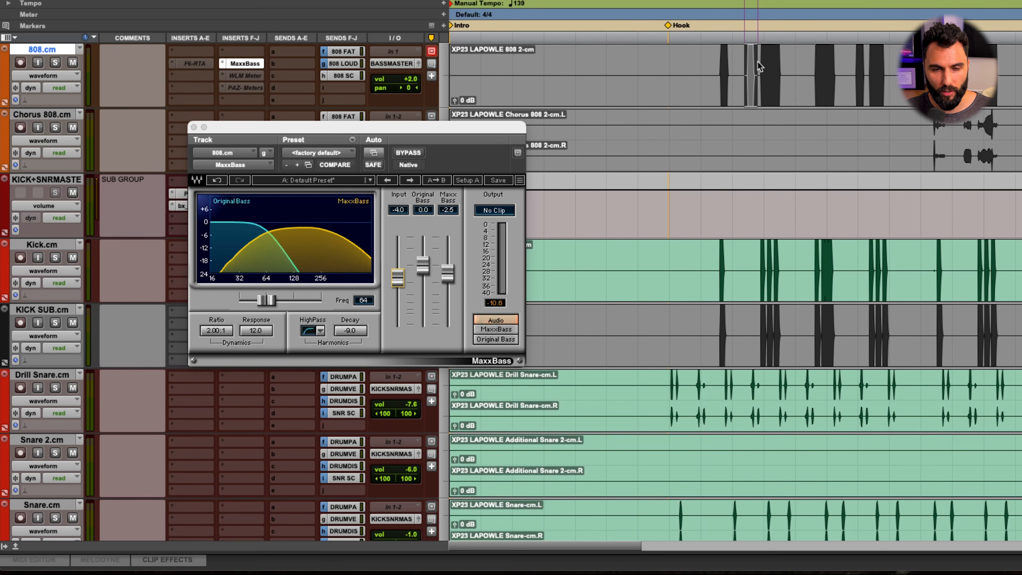